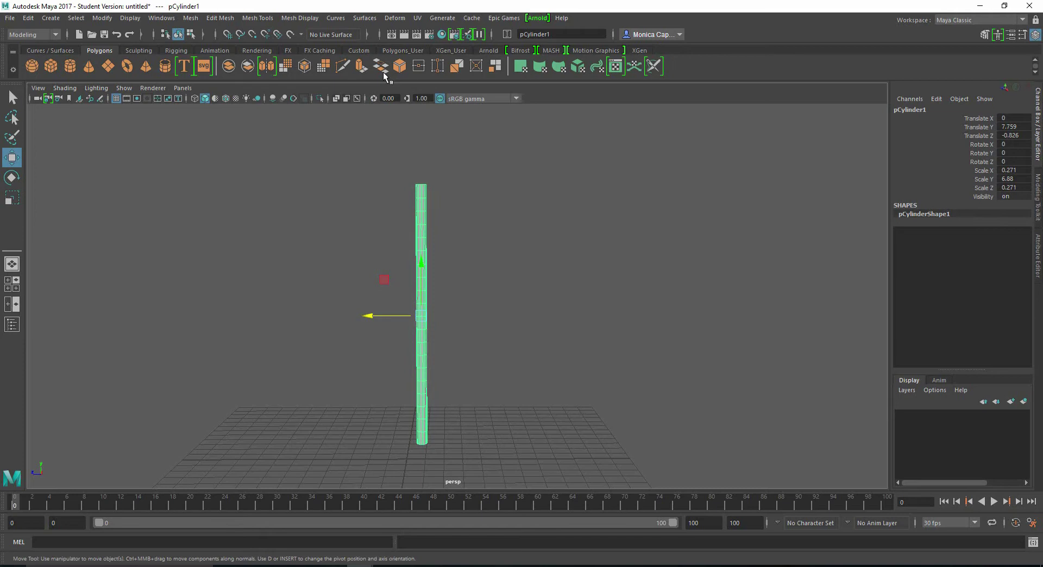
Add a nonlinear Bend deformer to the cylinder
{"action": "left_click", "coordinate": [396, 18]}
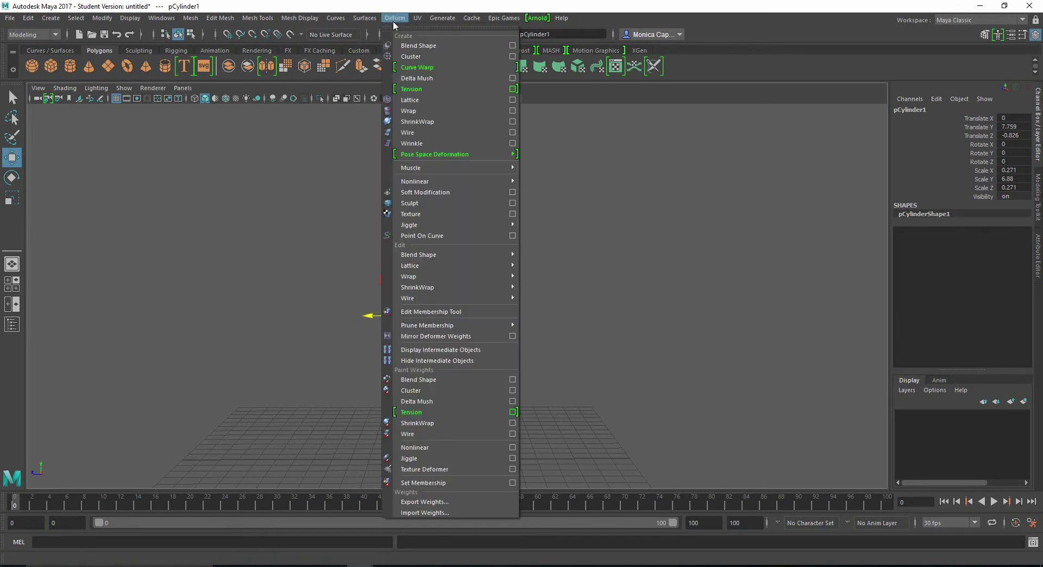
{"action": "mouse_move", "coordinate": [443, 185]}
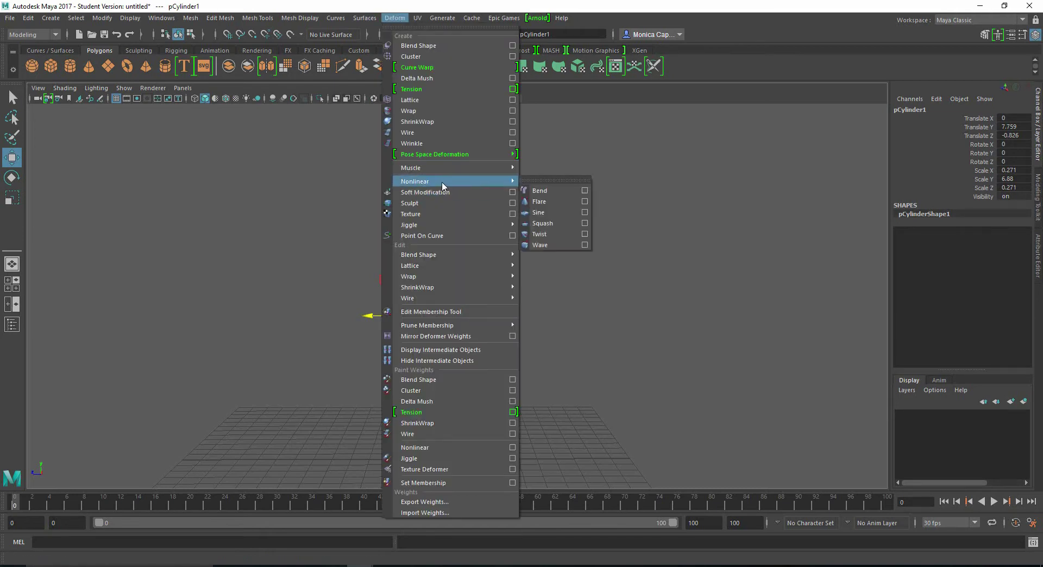
{"action": "left_click", "coordinate": [550, 190]}
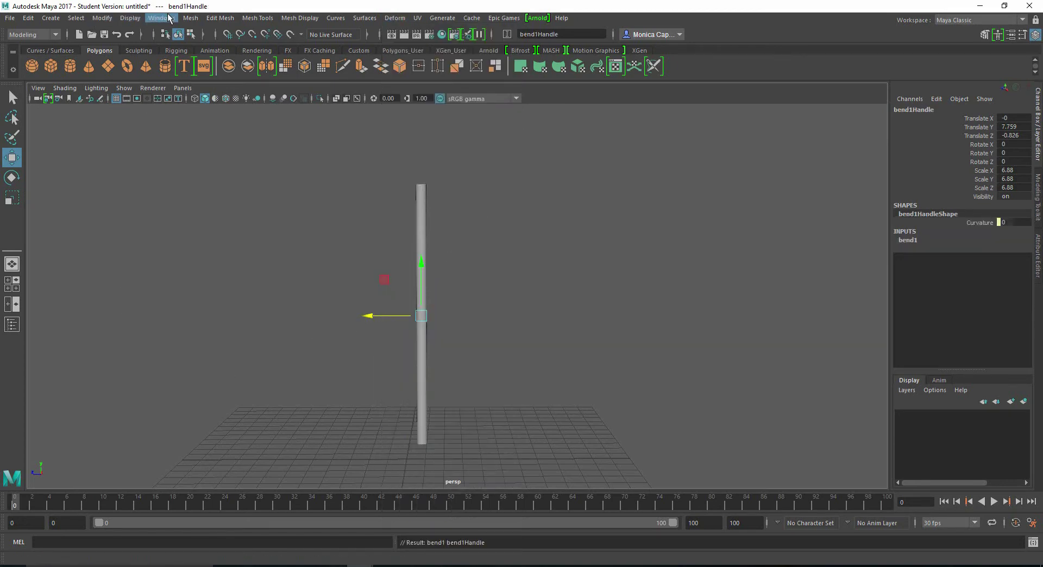
Dock the Outliner on the left, select bend1Handle, test-move it, then undo the move
{"action": "left_click", "coordinate": [161, 18]}
{"action": "left_click", "coordinate": [176, 136]}
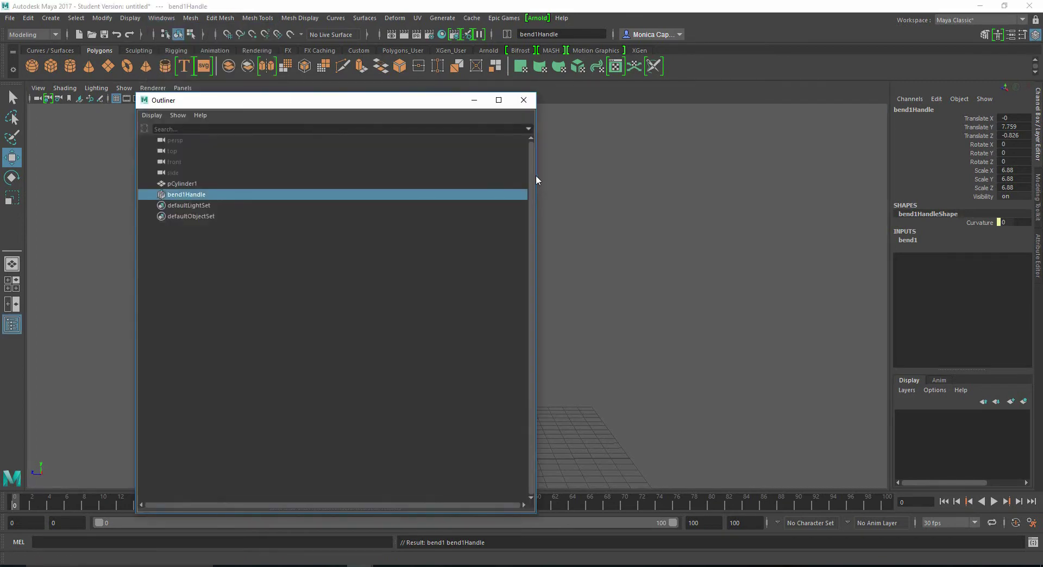
{"action": "left_click_drag", "start_coordinate": [536, 174], "coordinate": [353, 175]}
{"action": "left_click", "coordinate": [130, 184]}
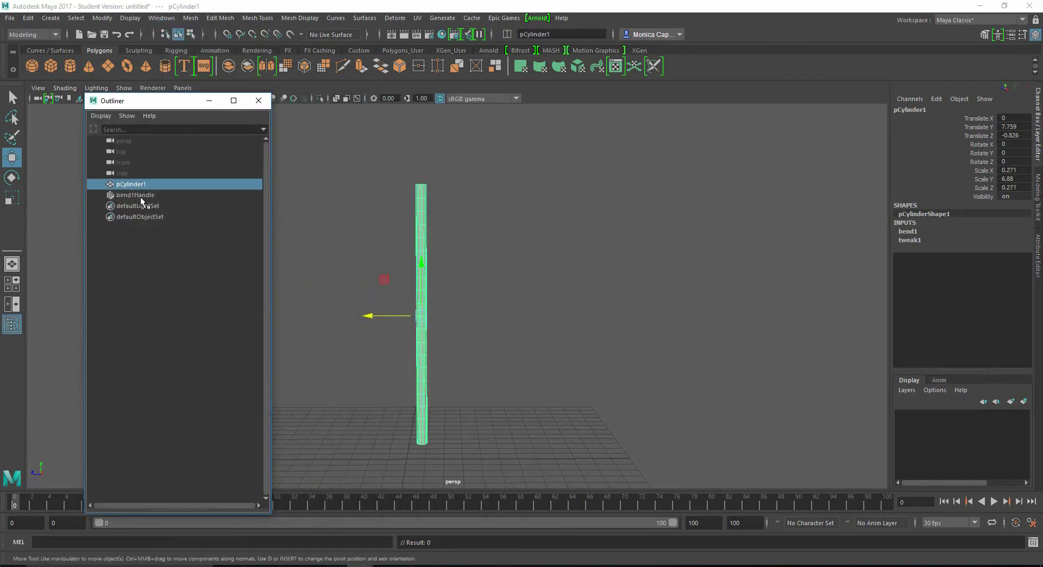
{"action": "left_click", "coordinate": [142, 196]}
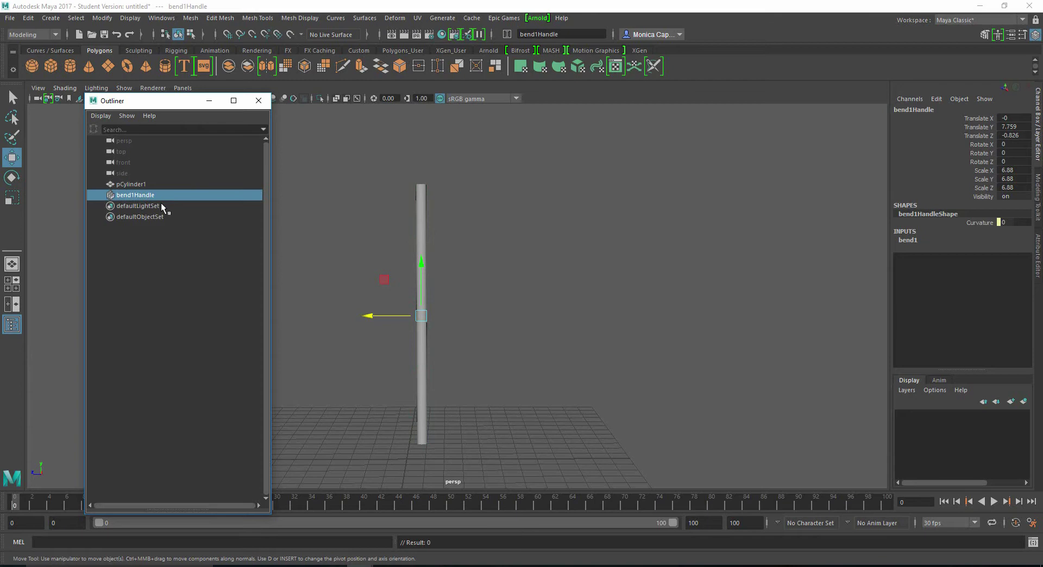
{"action": "left_click_drag", "start_coordinate": [364, 311], "coordinate": [400, 328]}
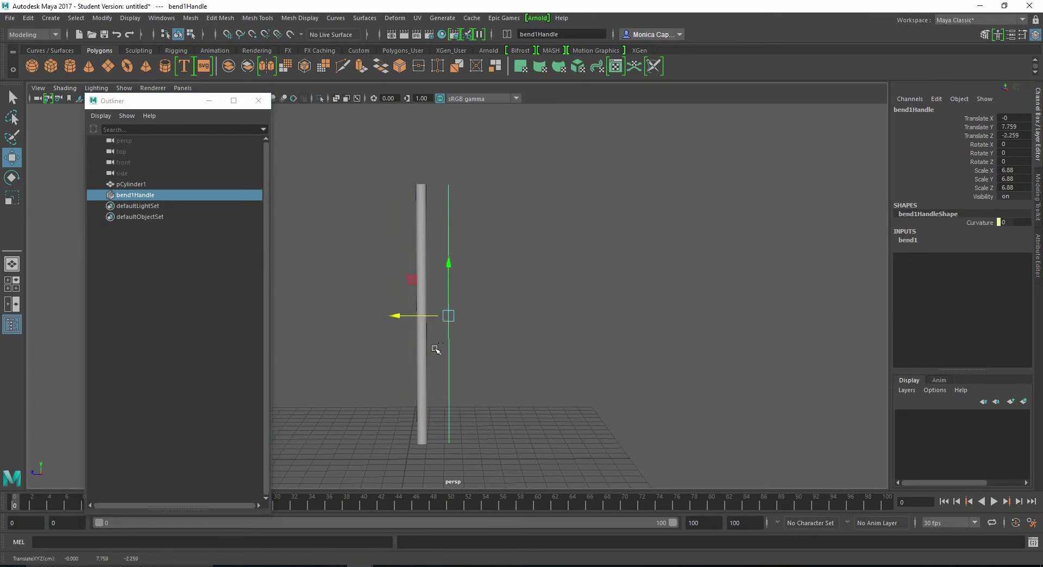
{"action": "key", "text": "ctrl+z"}
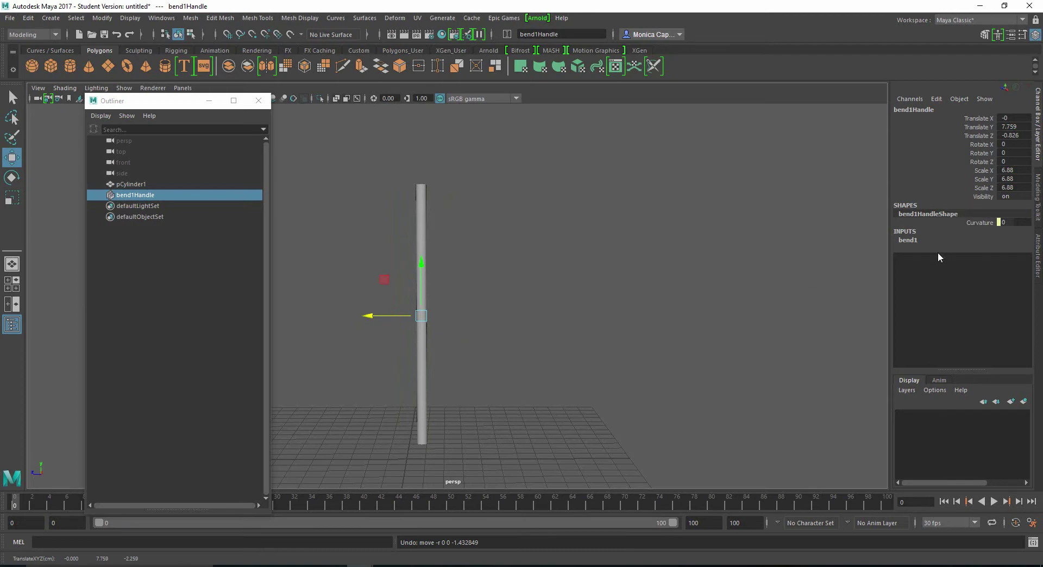
Set the bend1 Curvature to 180, then lower it to 121.558 to open the arc
{"action": "left_click", "coordinate": [908, 240]}
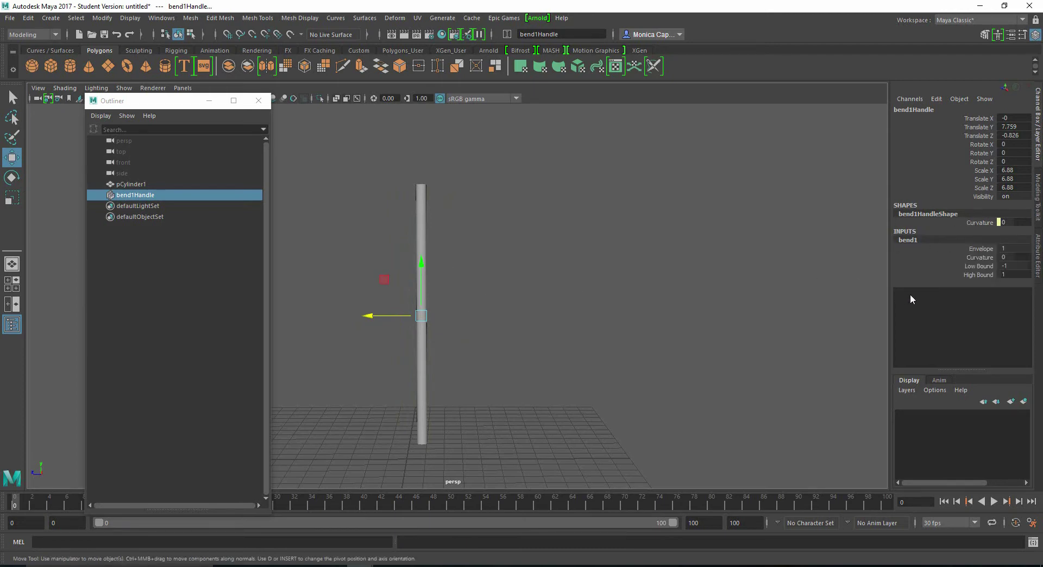
{"action": "left_click", "coordinate": [981, 258]}
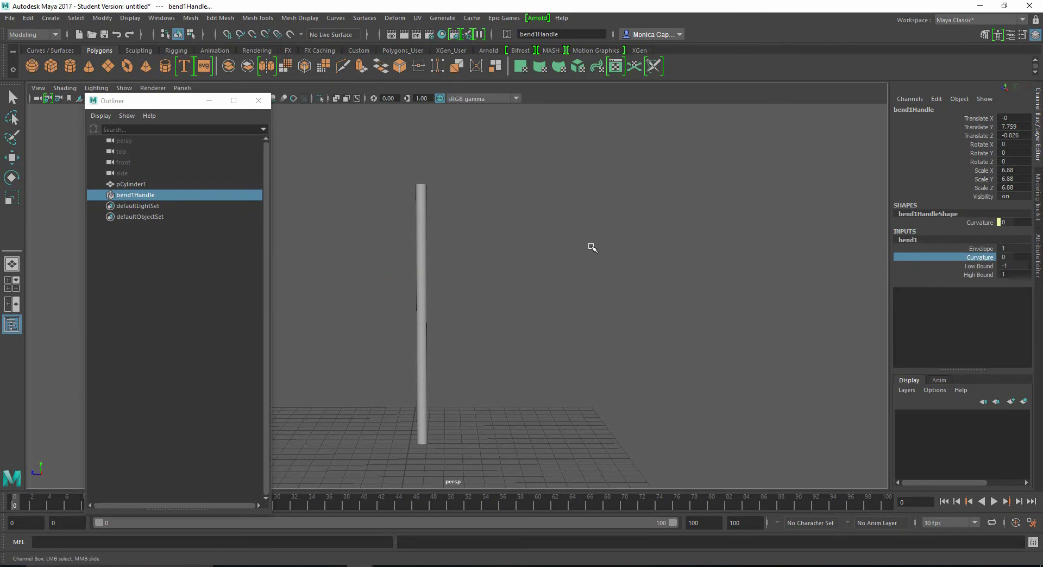
{"action": "middle_click_drag", "start_coordinate": [591, 250], "coordinate": [695, 258]}
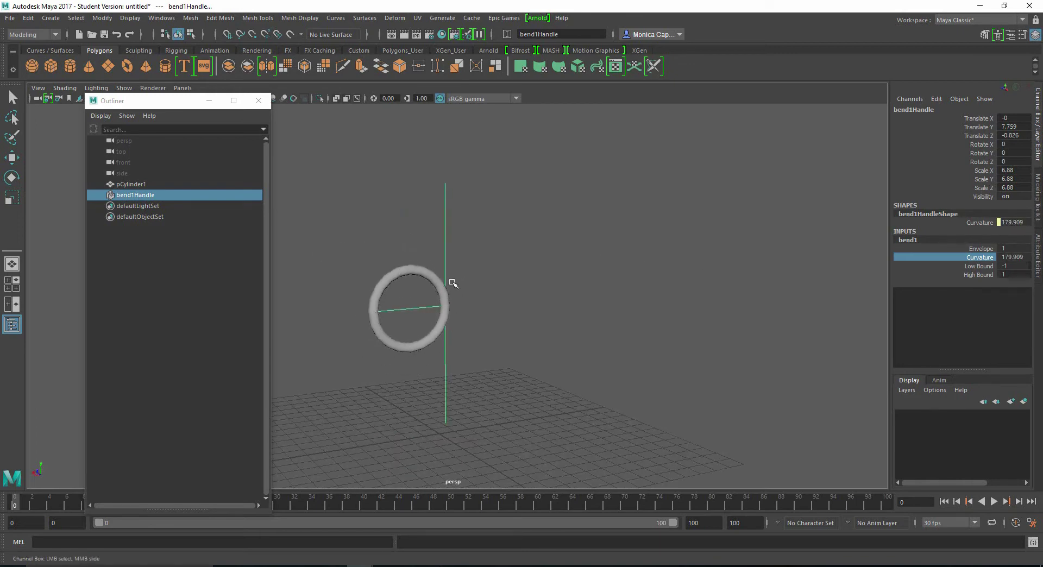
{"action": "left_click", "coordinate": [1008, 258]}
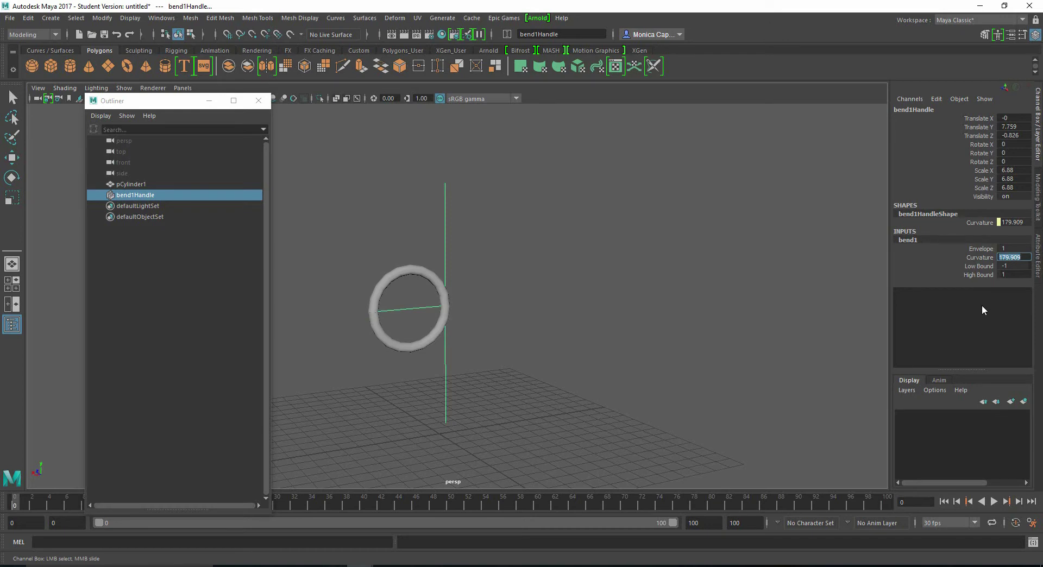
{"action": "type", "text": "180"}
{"action": "key", "text": "Return"}
{"action": "middle_click_drag", "start_coordinate": [716, 147], "coordinate": [679, 148]}
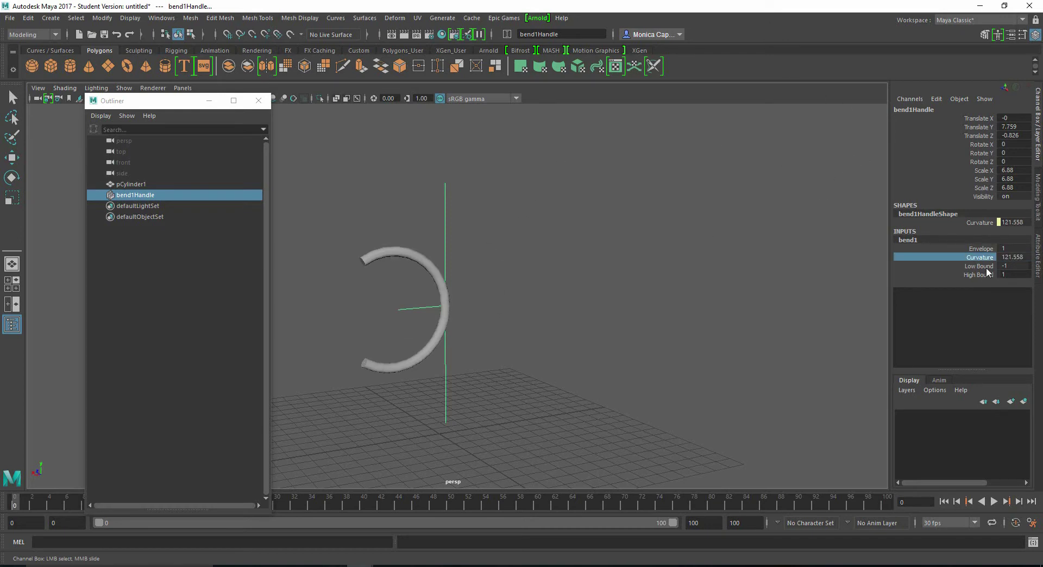
Tighten the bend bounds to Low Bound -0.5 and High Bound 0.4
{"action": "left_click", "coordinate": [986, 266]}
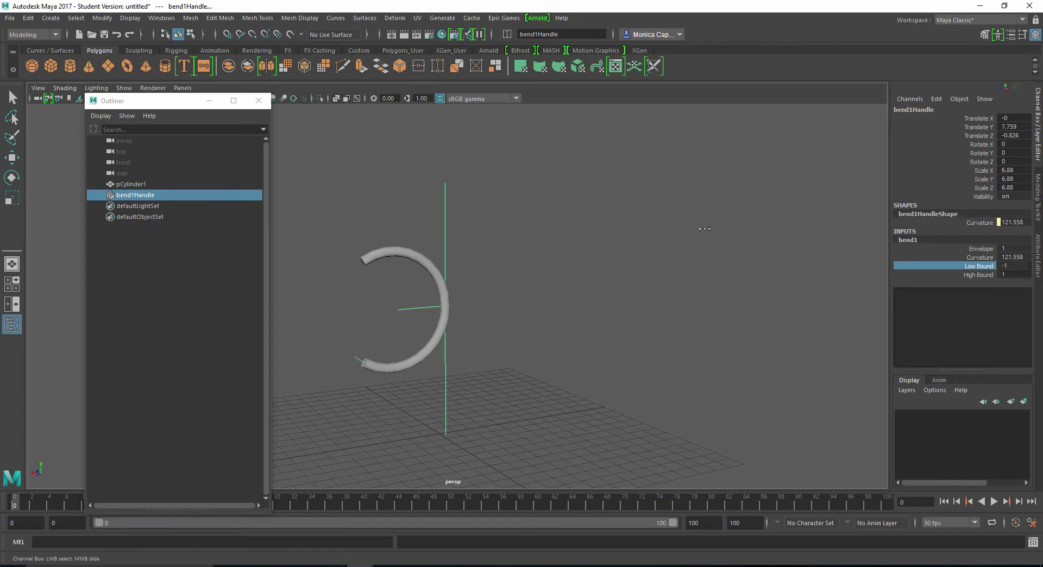
{"action": "middle_click_drag", "start_coordinate": [702, 227], "coordinate": [699, 228]}
{"action": "left_click", "coordinate": [973, 274]}
{"action": "middle_click_drag", "start_coordinate": [650, 217], "coordinate": [438, 217]}
Move bend1Handle along X to 0.587 and rotate it about Y to reshape the arc
{"action": "key", "text": "w"}
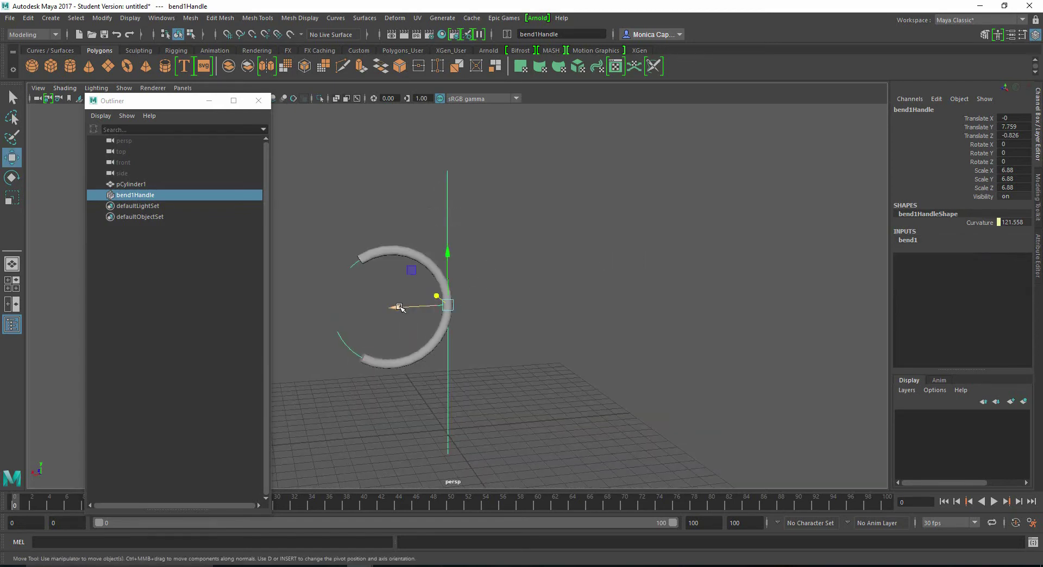
{"action": "left_click_drag", "start_coordinate": [399, 308], "coordinate": [478, 321]}
{"action": "key", "text": "e"}
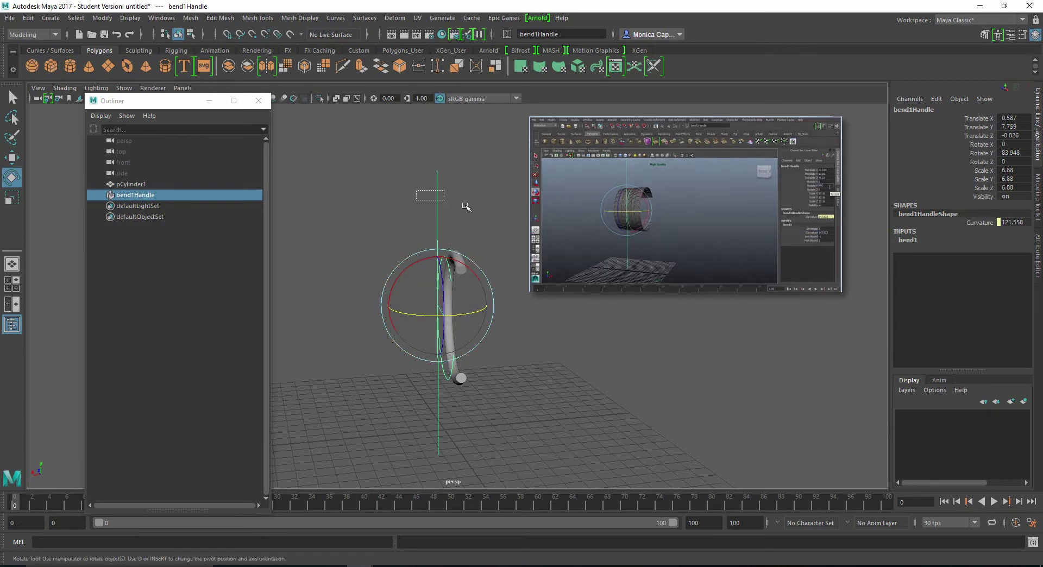
{"action": "left_click_drag", "start_coordinate": [466, 205], "coordinate": [523, 224], "text": "alt"}
Delete the cylinder's construction history, then undo the deletion
{"action": "left_click", "coordinate": [458, 244]}
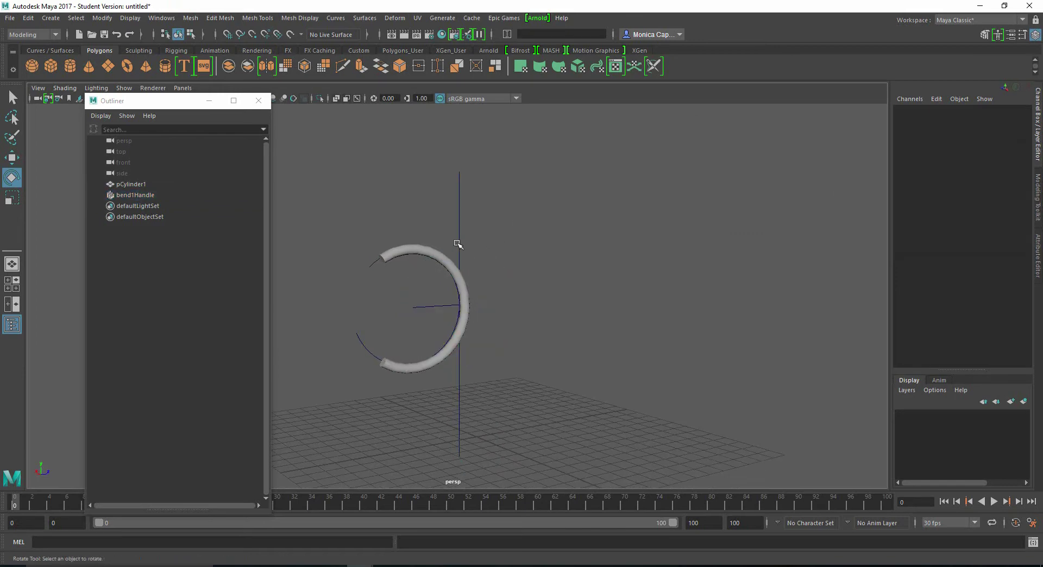
{"action": "left_click", "coordinate": [456, 274]}
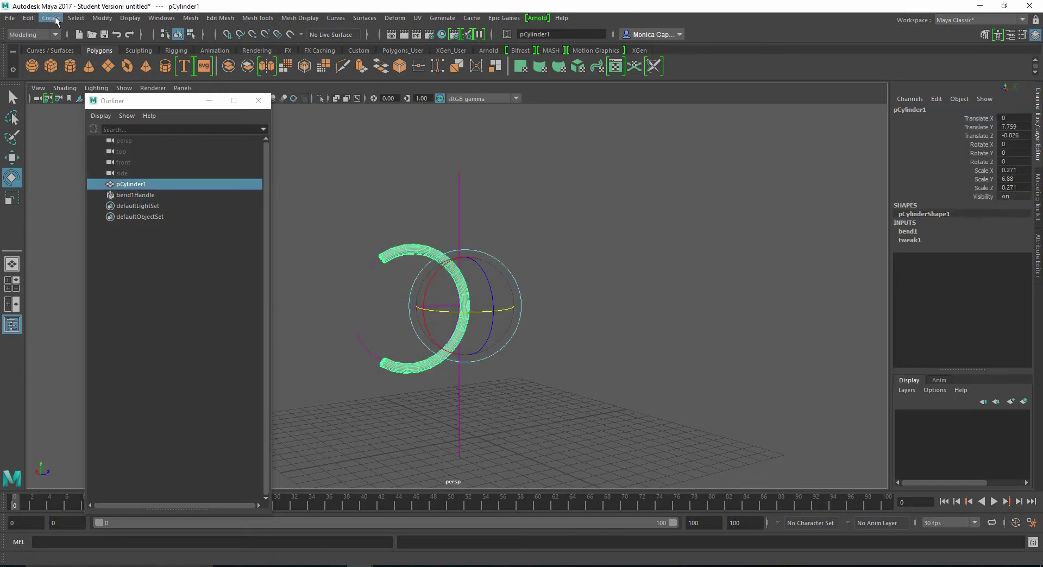
{"action": "left_click", "coordinate": [29, 18]}
{"action": "mouse_move", "coordinate": [139, 145]}
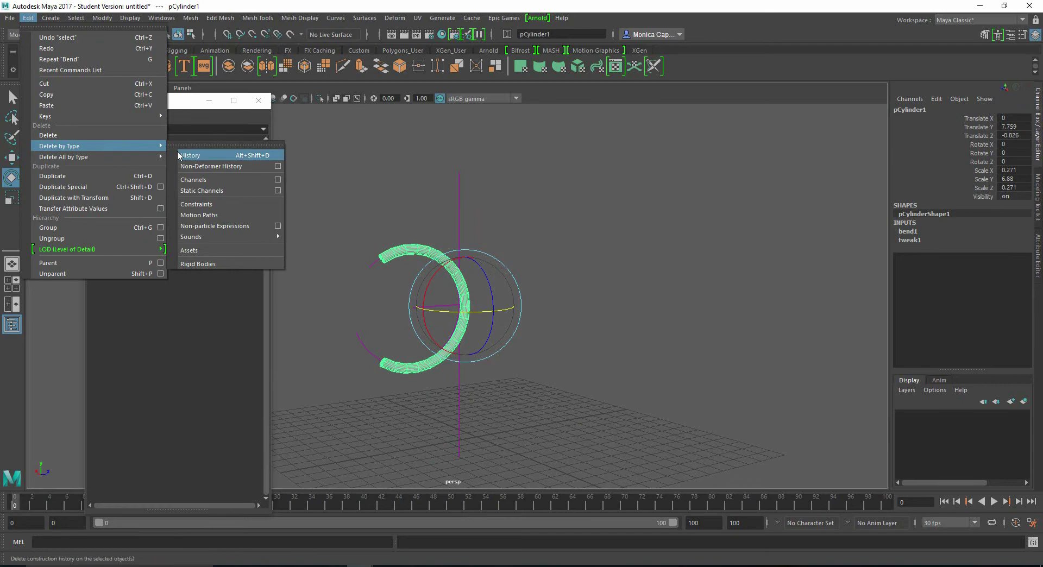
{"action": "left_click", "coordinate": [217, 154]}
{"action": "left_click", "coordinate": [477, 203]}
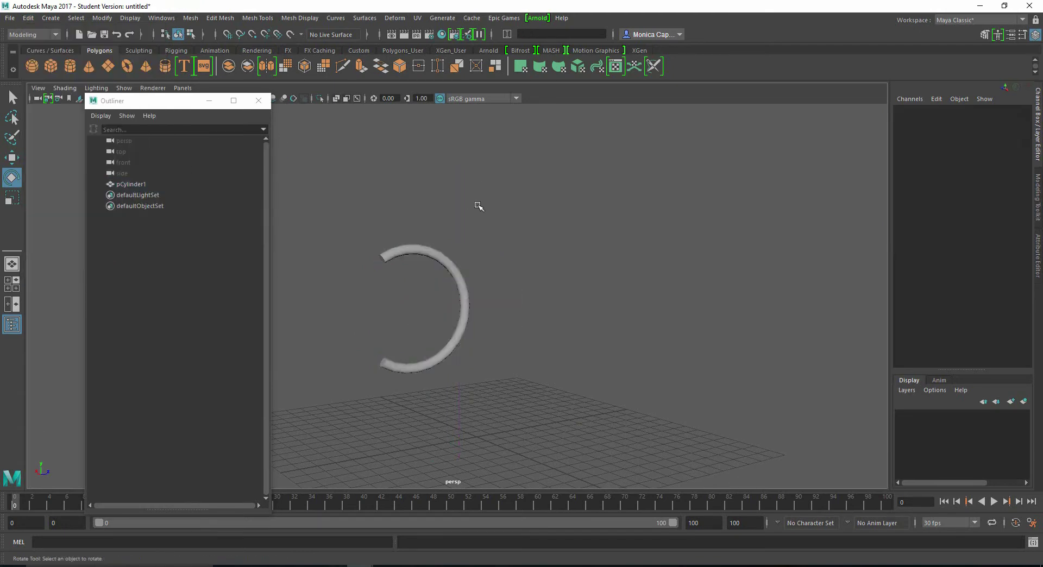
{"action": "key", "text": "ctrl+z"}
{"action": "key", "text": "ctrl+z"}
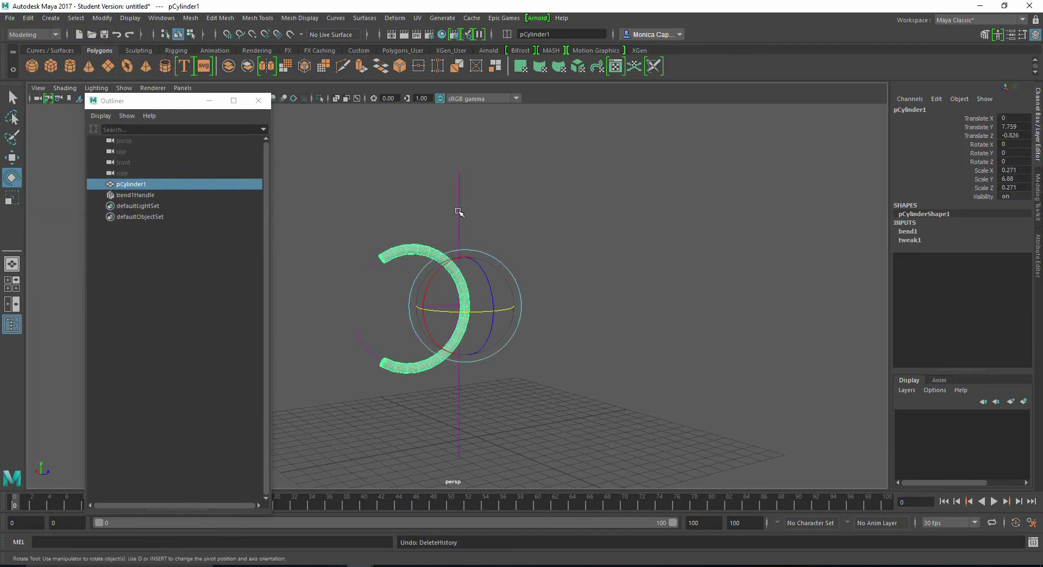
Delete bend1Handle so the cylinder stands straight, then reselect the cylinder
{"action": "left_click", "coordinate": [460, 212]}
{"action": "key", "text": "Delete"}
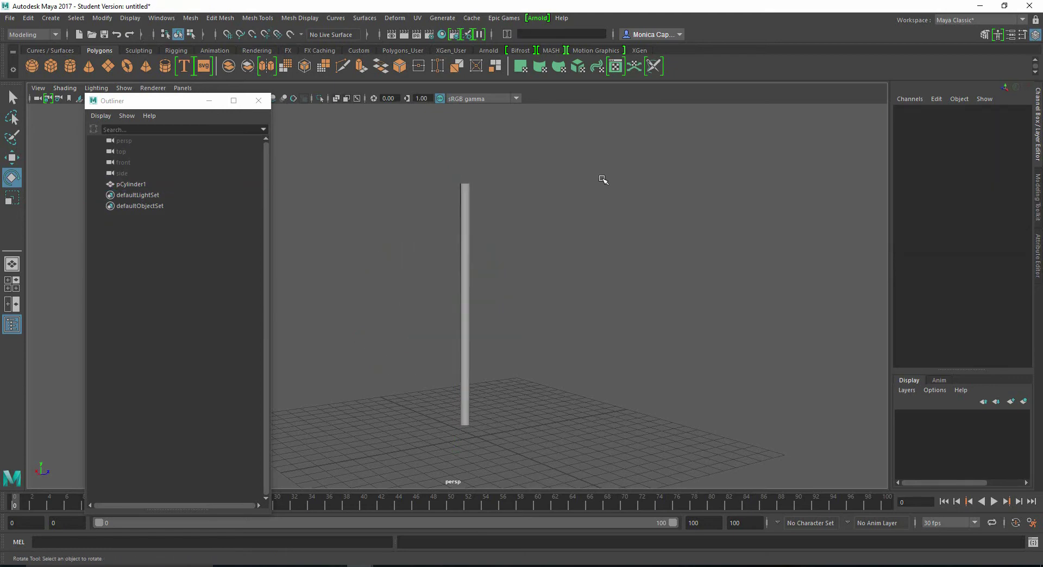
{"action": "left_click_drag", "start_coordinate": [451, 222], "coordinate": [491, 242], "text": "alt"}
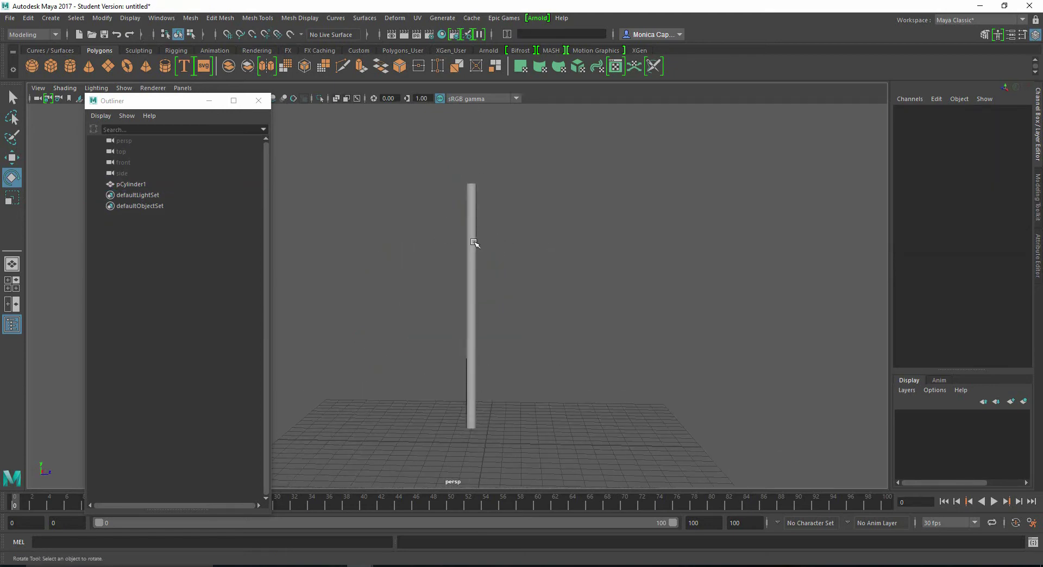
{"action": "left_click", "coordinate": [473, 244]}
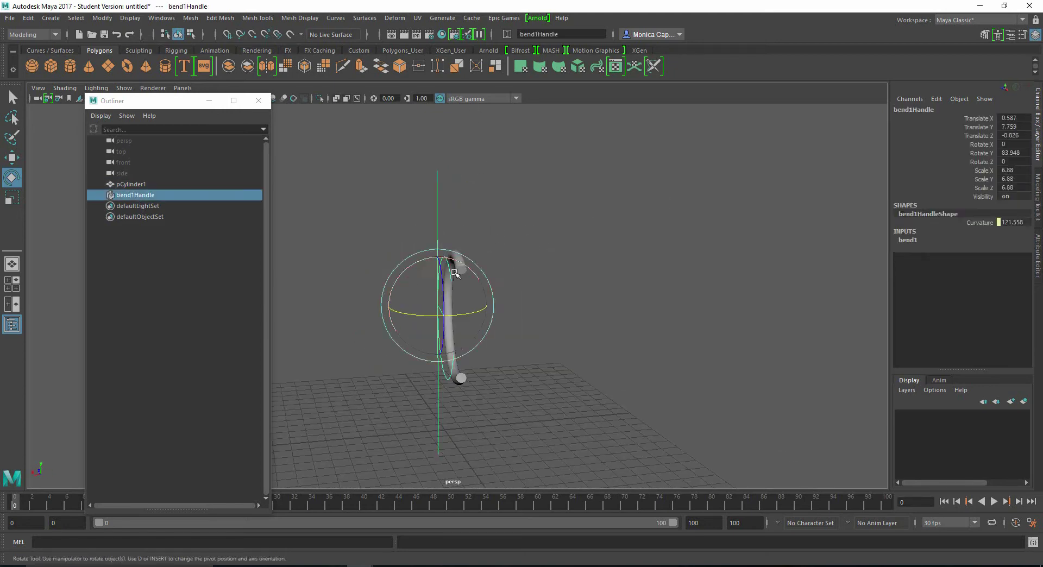
Add a Flare deformer and raise its Curve to 2.6 to bulge the cylinder
{"action": "left_click", "coordinate": [395, 18]}
{"action": "mouse_move", "coordinate": [434, 182]}
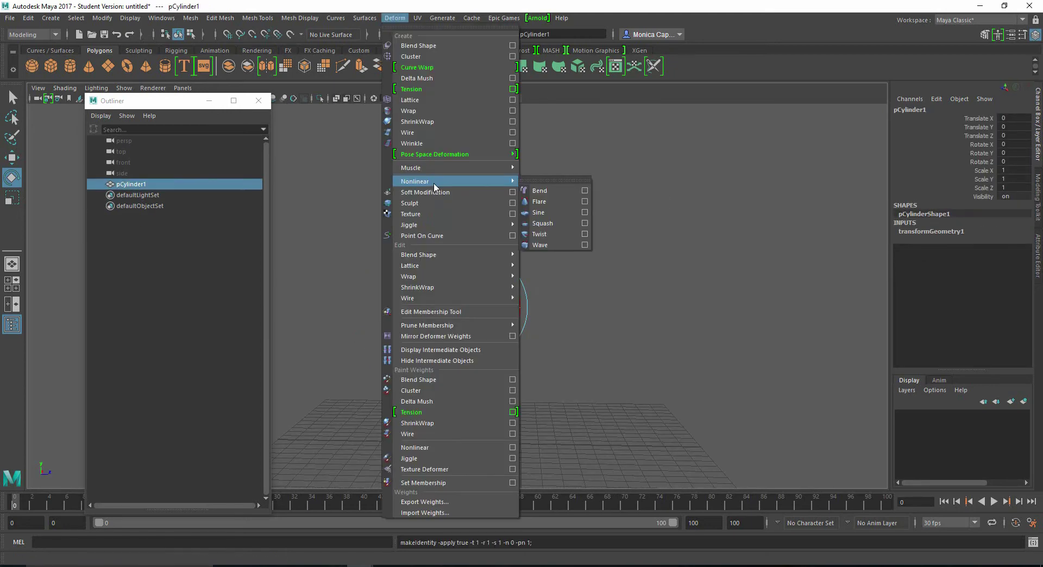
{"action": "left_click", "coordinate": [546, 200]}
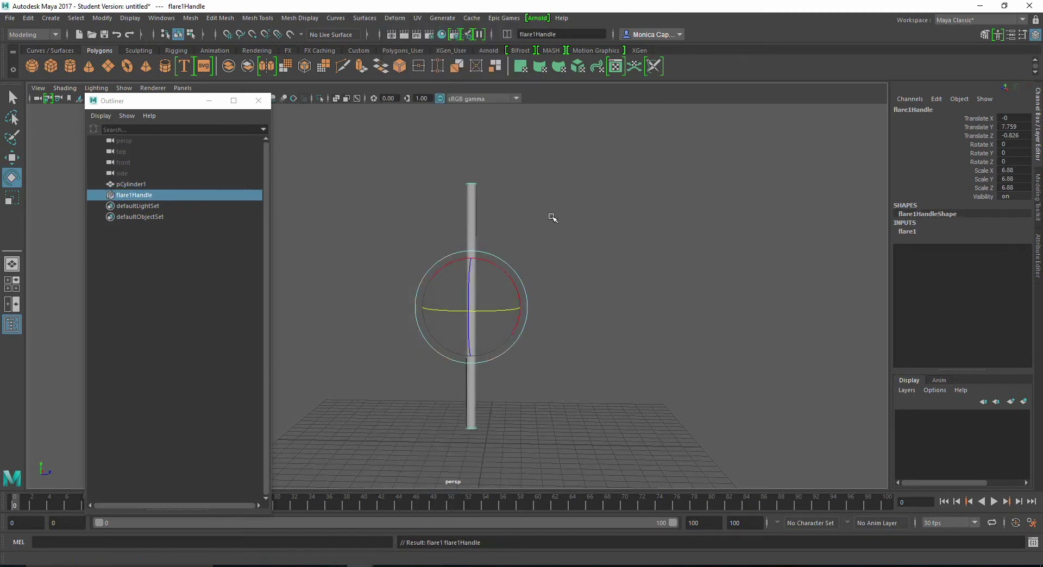
{"action": "left_click_drag", "start_coordinate": [549, 217], "coordinate": [531, 247], "text": "alt"}
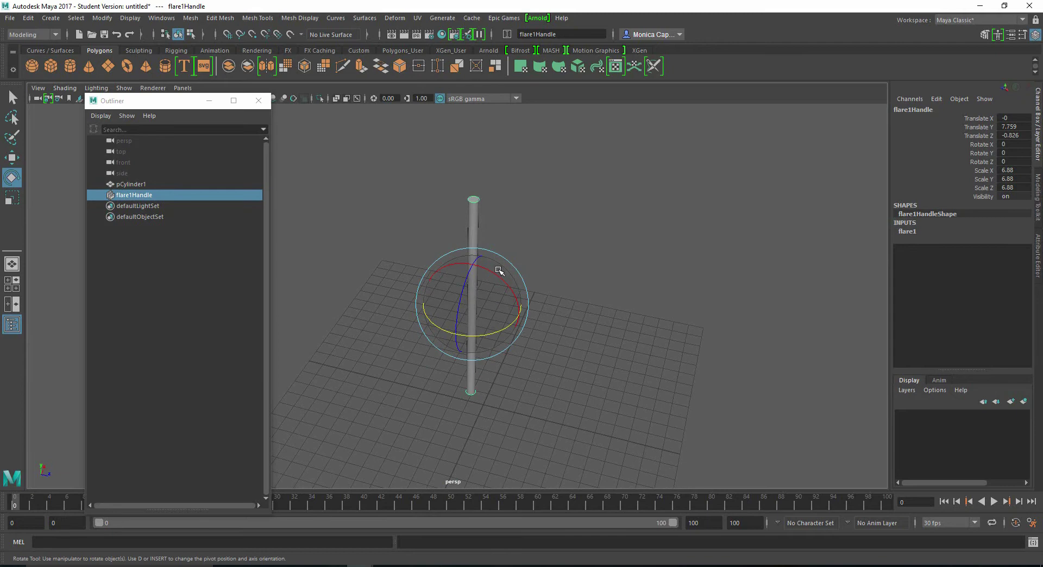
{"action": "left_click", "coordinate": [908, 232]}
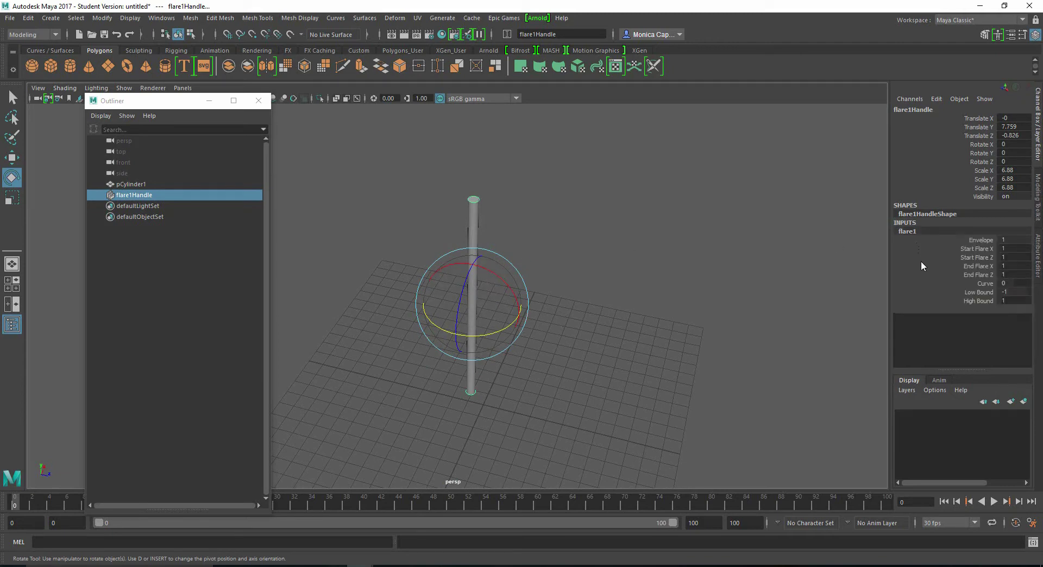
{"action": "left_click", "coordinate": [985, 283]}
{"action": "mouse_move", "coordinate": [703, 263]}
{"action": "middle_mouse_down"}
{"action": "mouse_move", "coordinate": [743, 261]}
{"action": "mouse_move", "coordinate": [649, 256]}
{"action": "mouse_move", "coordinate": [723, 259]}
{"action": "middle_mouse_up"}
{"action": "left_click_drag", "start_coordinate": [673, 282], "coordinate": [689, 275], "text": "alt"}
Lower the flare Low Bound and raise High Bound to 4 for a tall shape
{"action": "left_click", "coordinate": [980, 293]}
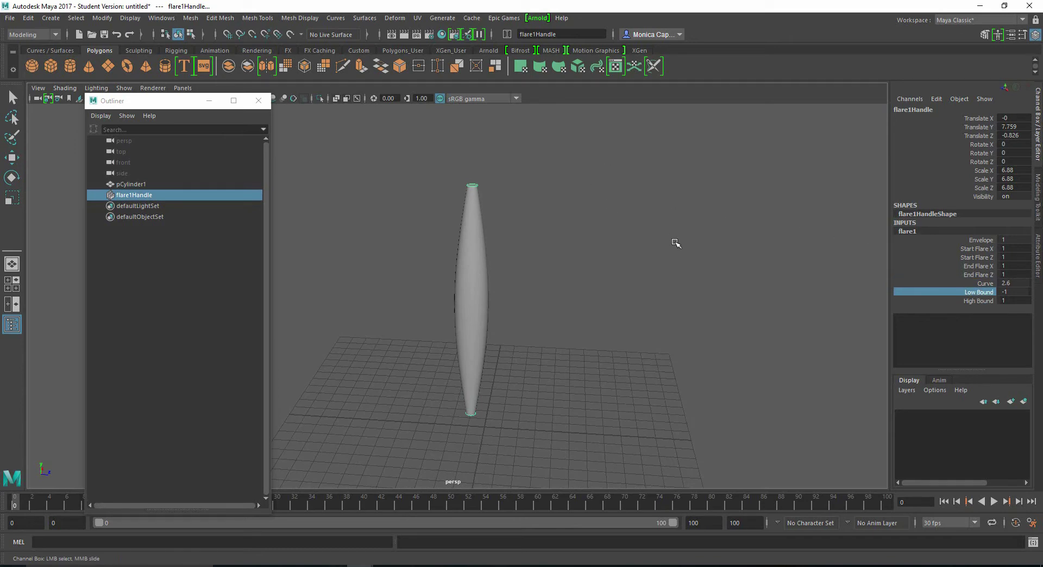
{"action": "mouse_move", "coordinate": [676, 243]}
{"action": "middle_mouse_down"}
{"action": "mouse_move", "coordinate": [657, 238]}
{"action": "mouse_move", "coordinate": [677, 240]}
{"action": "middle_mouse_up"}
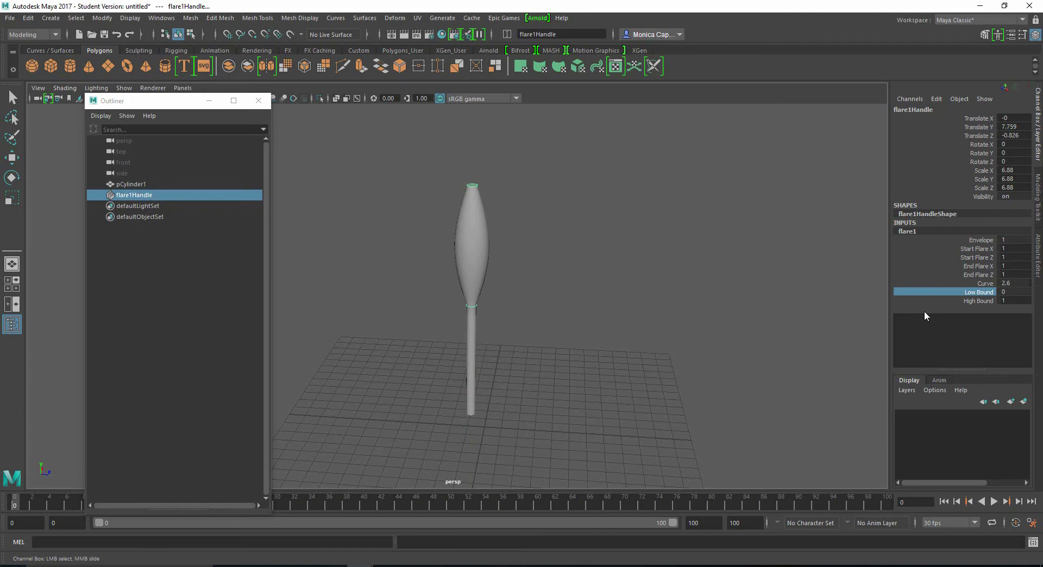
{"action": "left_click", "coordinate": [973, 301]}
{"action": "middle_click_drag", "start_coordinate": [625, 271], "coordinate": [587, 243]}
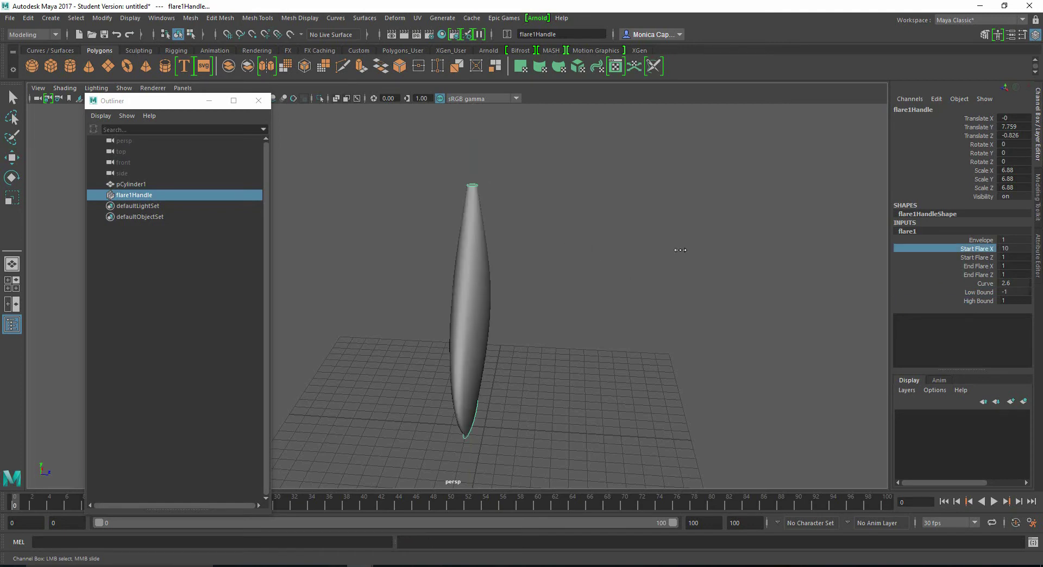
Try increasing Start Flare X and varying Start Flare Z, then undo those changes
{"action": "middle_click_drag", "start_coordinate": [644, 248], "coordinate": [785, 256]}
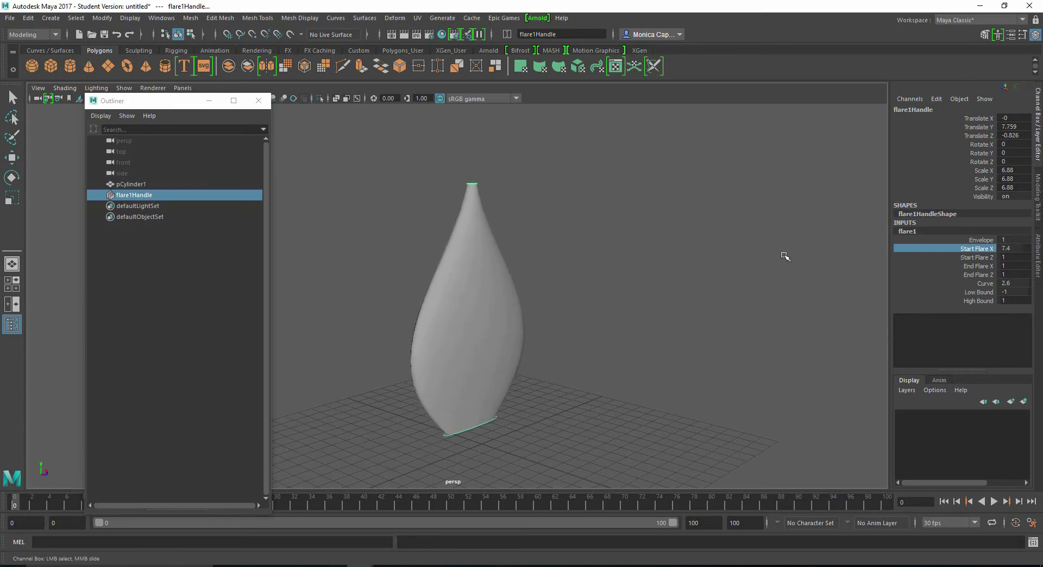
{"action": "left_click", "coordinate": [973, 257]}
{"action": "middle_click_drag", "start_coordinate": [603, 236], "coordinate": [554, 248]}
{"action": "key", "text": "ctrl+z"}
{"action": "key", "text": "ctrl+z"}
{"action": "key", "text": "ctrl+z"}
Pick End Flare X, then reselect the cylinder and its flare1Handle with the rotate tool
{"action": "left_click", "coordinate": [978, 266]}
{"action": "left_click_drag", "start_coordinate": [555, 249], "coordinate": [482, 265], "text": "alt"}
{"action": "left_click", "coordinate": [672, 249]}
{"action": "key", "text": "e"}
{"action": "left_click", "coordinate": [482, 266]}
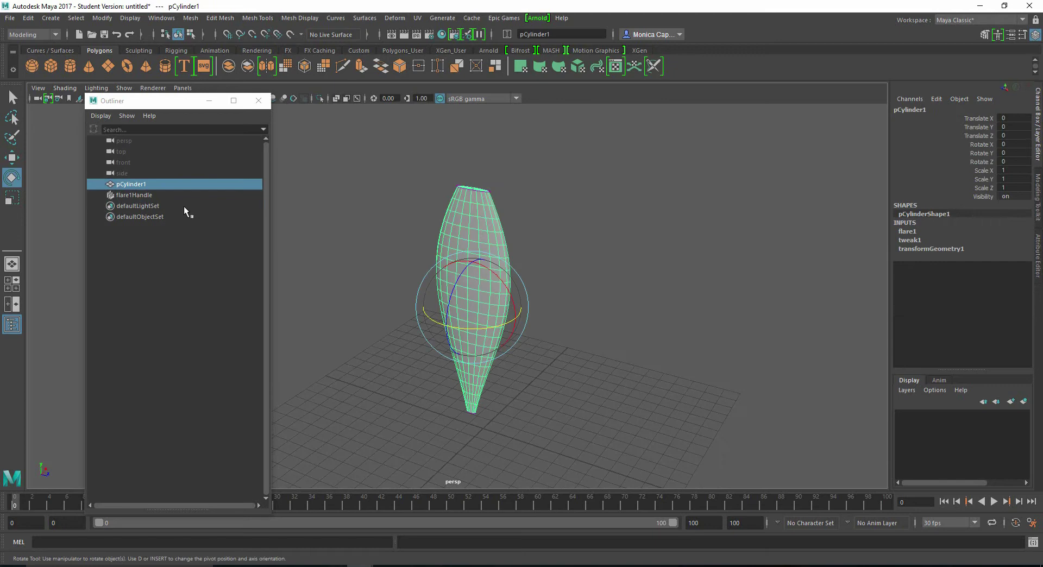
{"action": "left_click", "coordinate": [152, 198]}
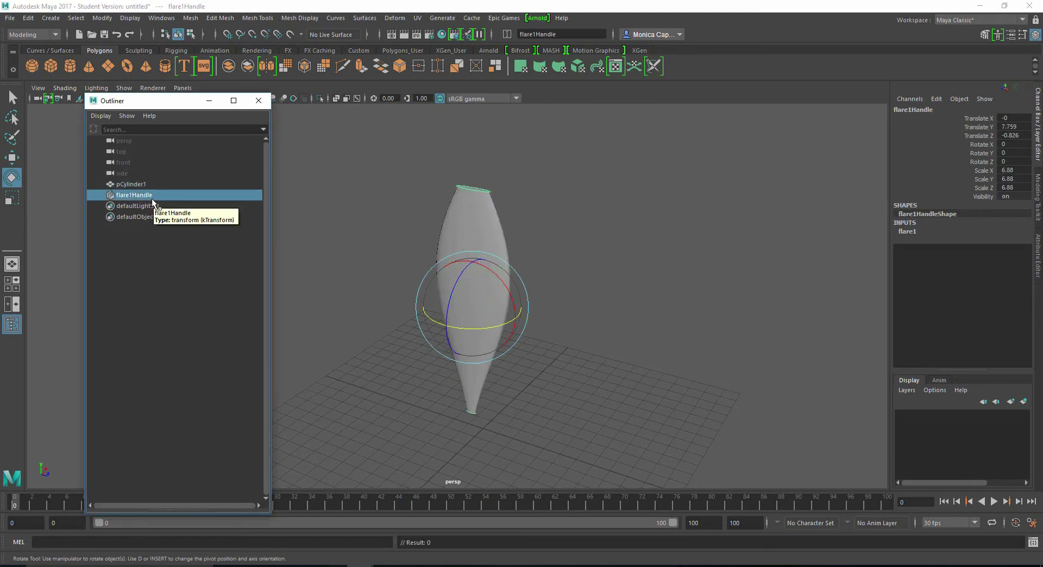
Delete the flare deformer and add a Sine deformer to the cylinder
{"action": "key", "text": "Delete"}
{"action": "left_click", "coordinate": [477, 199]}
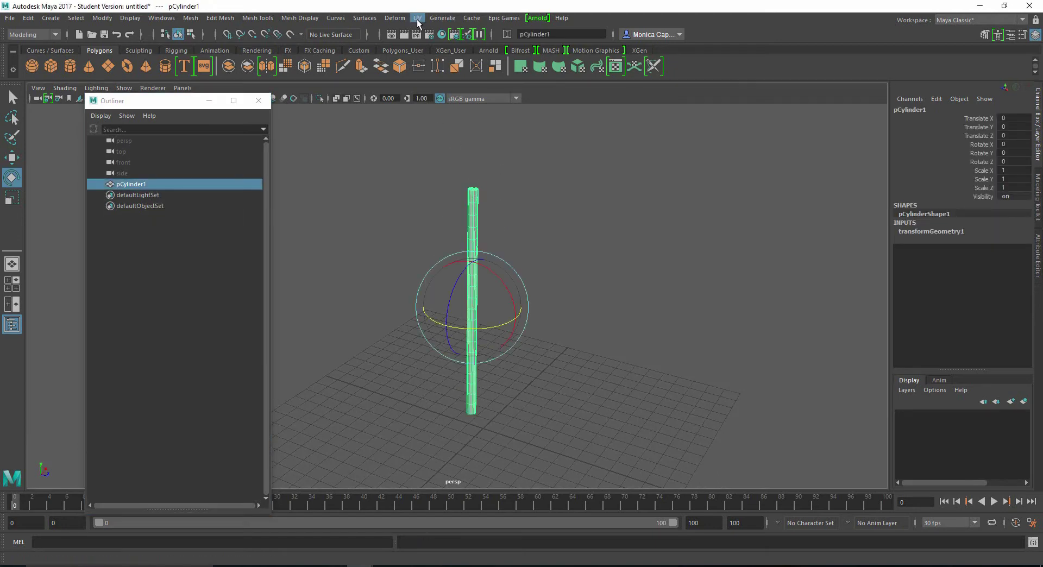
{"action": "left_click", "coordinate": [395, 18]}
{"action": "mouse_move", "coordinate": [468, 183]}
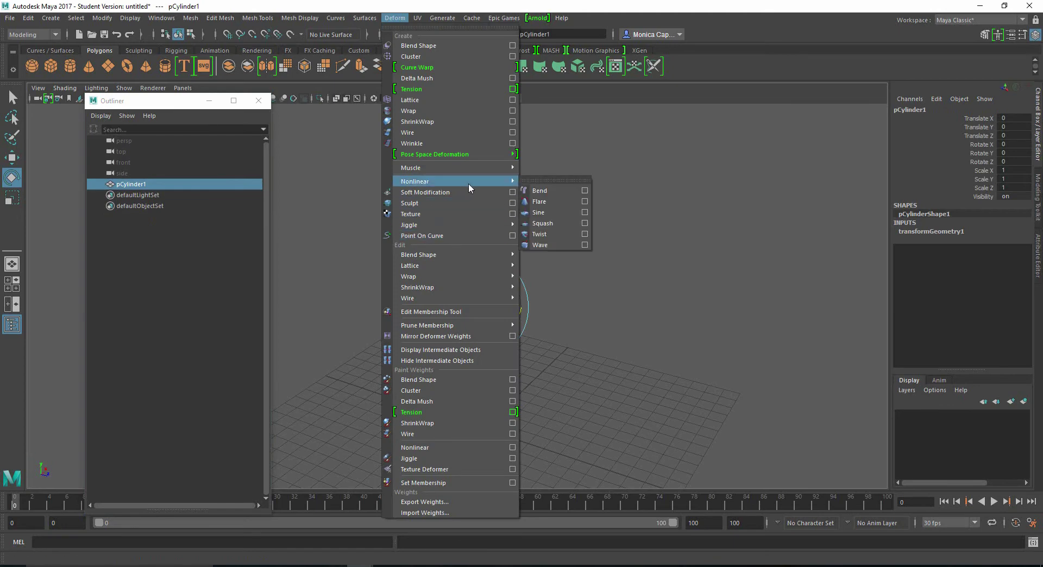
{"action": "left_click", "coordinate": [549, 212]}
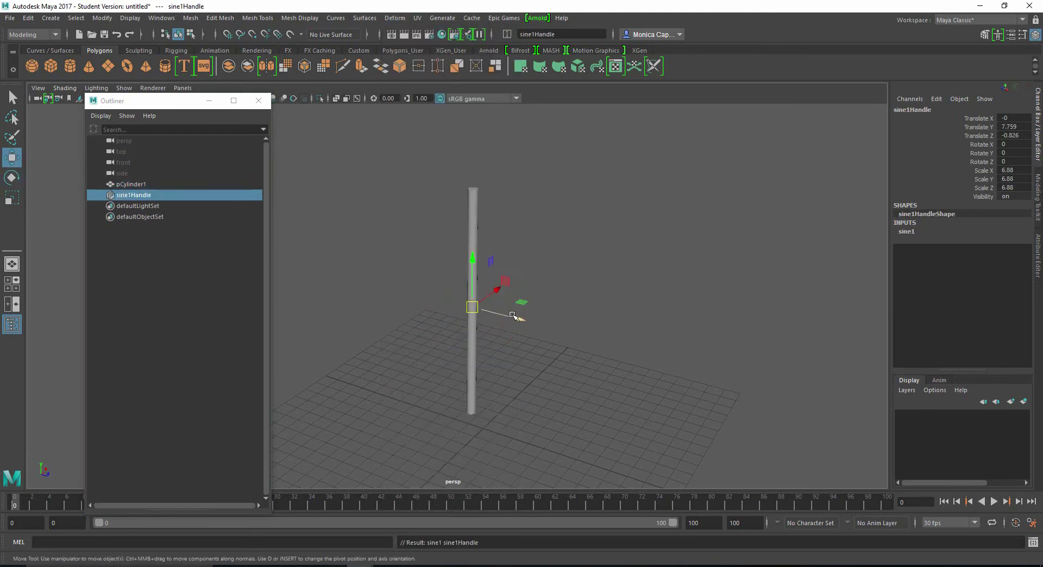
{"action": "left_click_drag", "start_coordinate": [540, 328], "coordinate": [543, 328]}
{"action": "key", "text": "ctrl+z"}
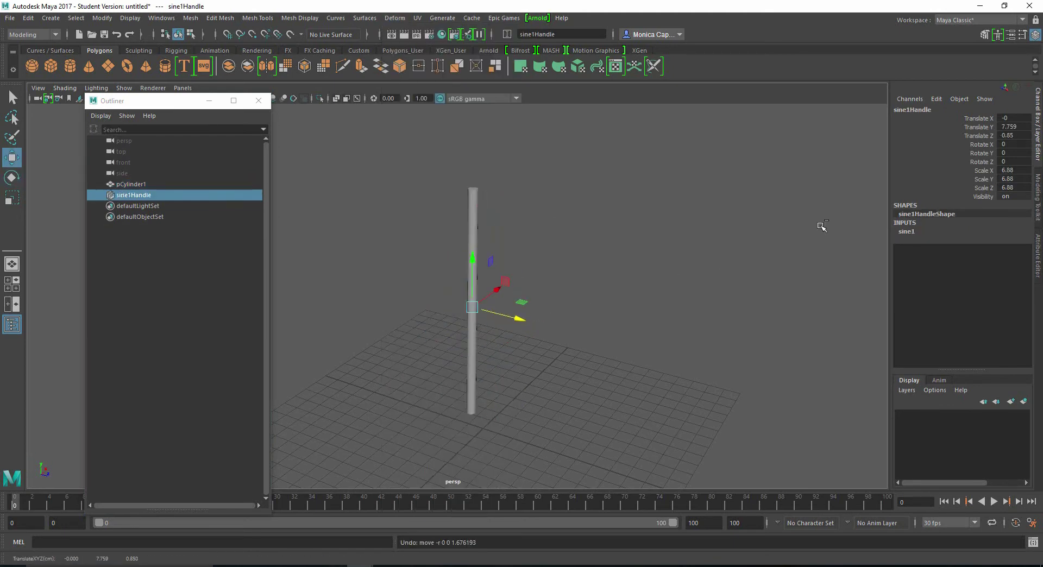
Set the sine Amplitude to -0.5, flipping the wave
{"action": "left_click", "coordinate": [907, 232]}
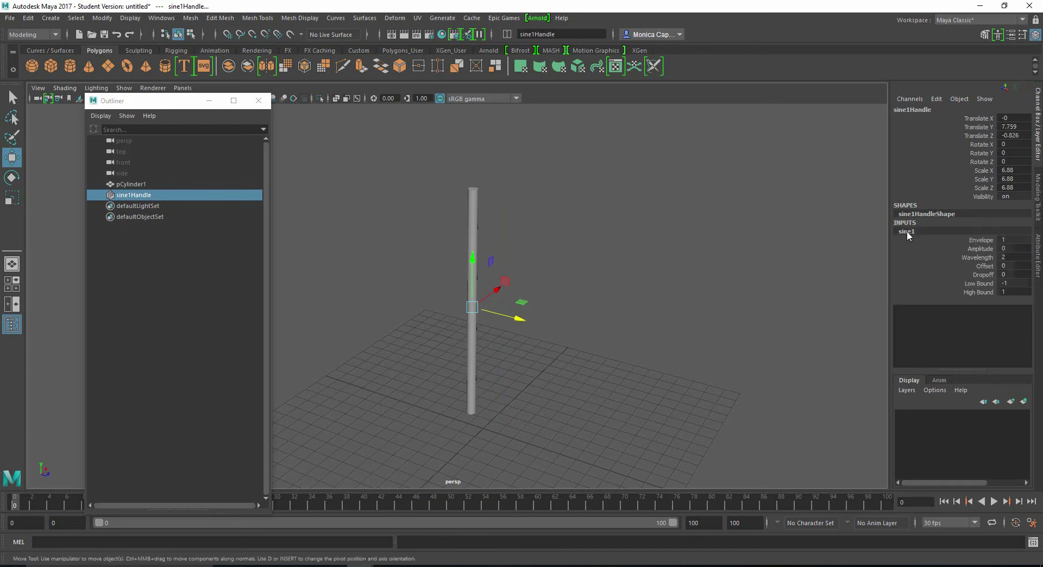
{"action": "left_click", "coordinate": [986, 249]}
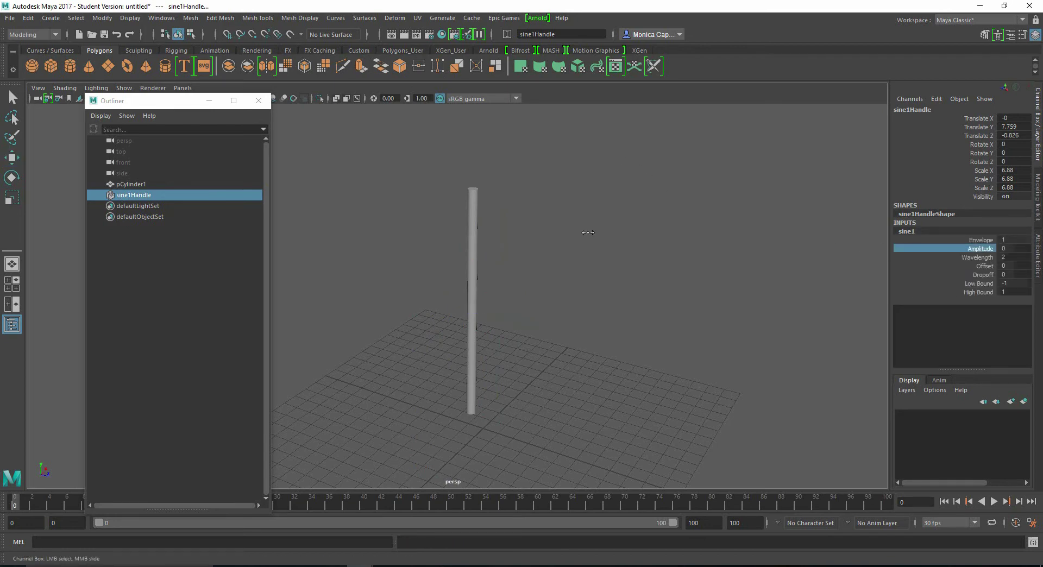
{"action": "middle_click_drag", "start_coordinate": [587, 235], "coordinate": [592, 231]}
{"action": "left_click_drag", "start_coordinate": [671, 227], "coordinate": [605, 204], "text": "alt"}
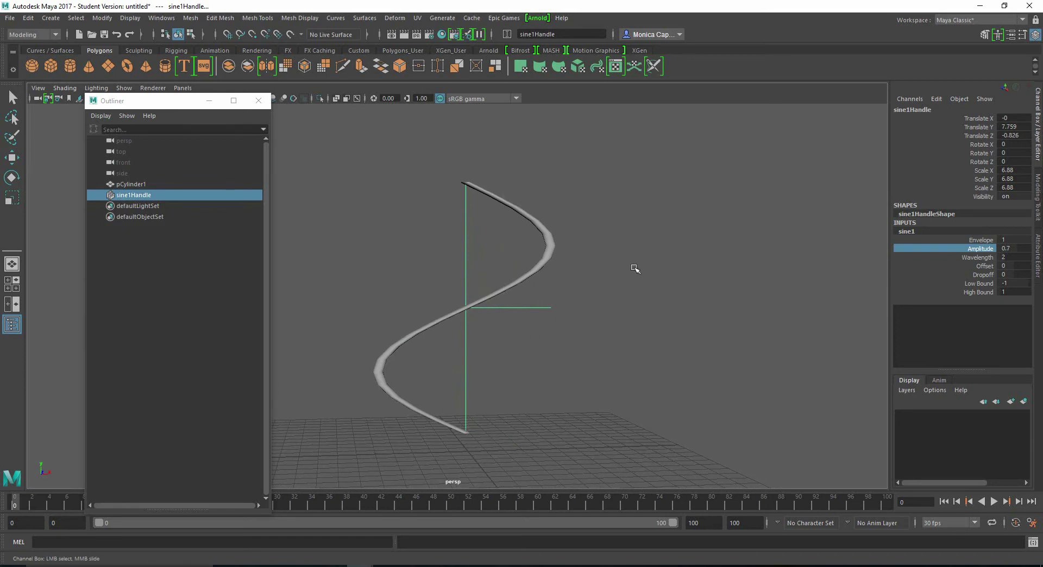
{"action": "middle_click_drag", "start_coordinate": [635, 268], "coordinate": [626, 258]}
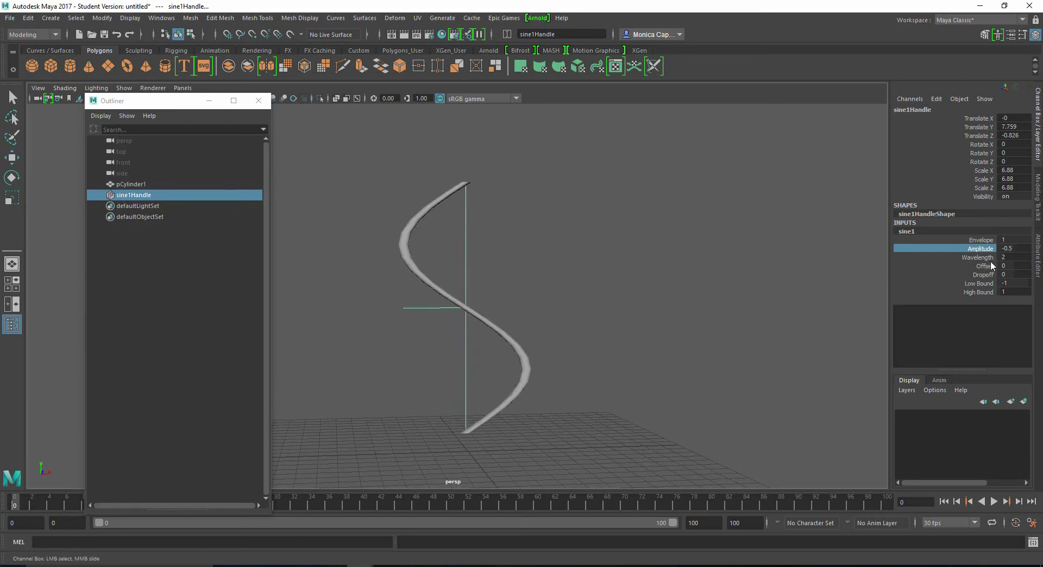
Set Wavelength to 0.7 and Low Bound to -1.2 so the whole cylinder zigzags
{"action": "left_click", "coordinate": [946, 258]}
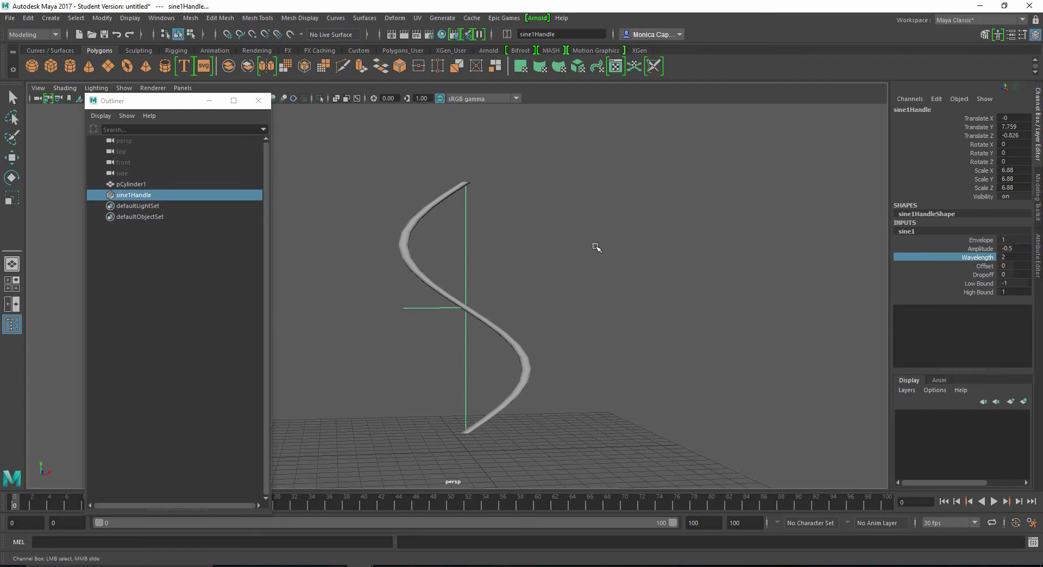
{"action": "middle_click_drag", "start_coordinate": [597, 248], "coordinate": [570, 249]}
{"action": "left_click", "coordinate": [972, 266]}
{"action": "mouse_move", "coordinate": [723, 275]}
{"action": "middle_mouse_down"}
{"action": "mouse_move", "coordinate": [774, 272]}
{"action": "mouse_move", "coordinate": [717, 282]}
{"action": "mouse_move", "coordinate": [728, 283]}
{"action": "middle_mouse_up"}
{"action": "left_click", "coordinate": [985, 275]}
{"action": "left_click", "coordinate": [978, 284]}
{"action": "middle_click_drag", "start_coordinate": [649, 279], "coordinate": [638, 280]}
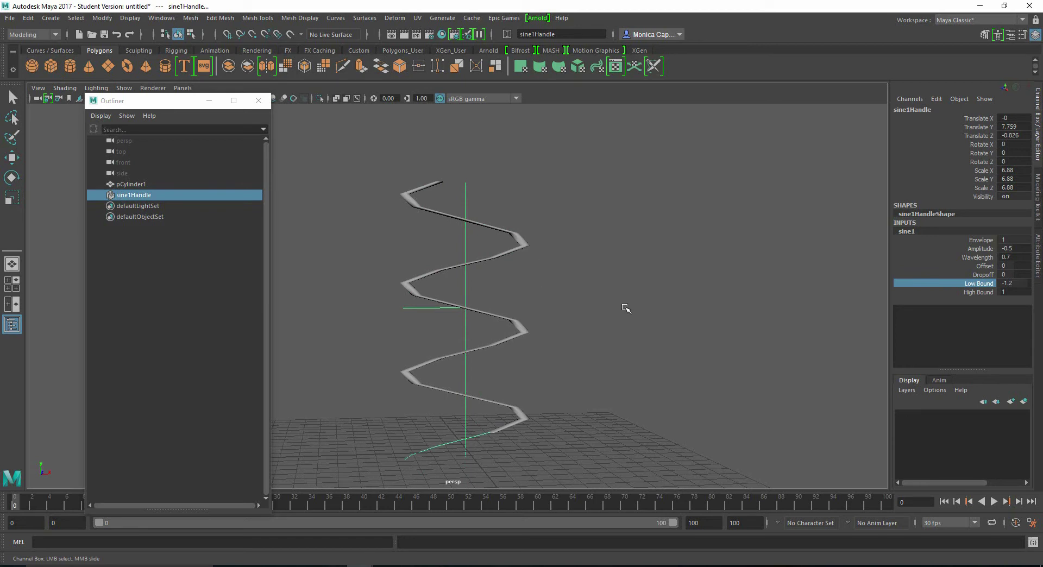
Narrow the Outliner and tighten the sine Wavelength to 0.5
{"action": "left_click", "coordinate": [978, 257]}
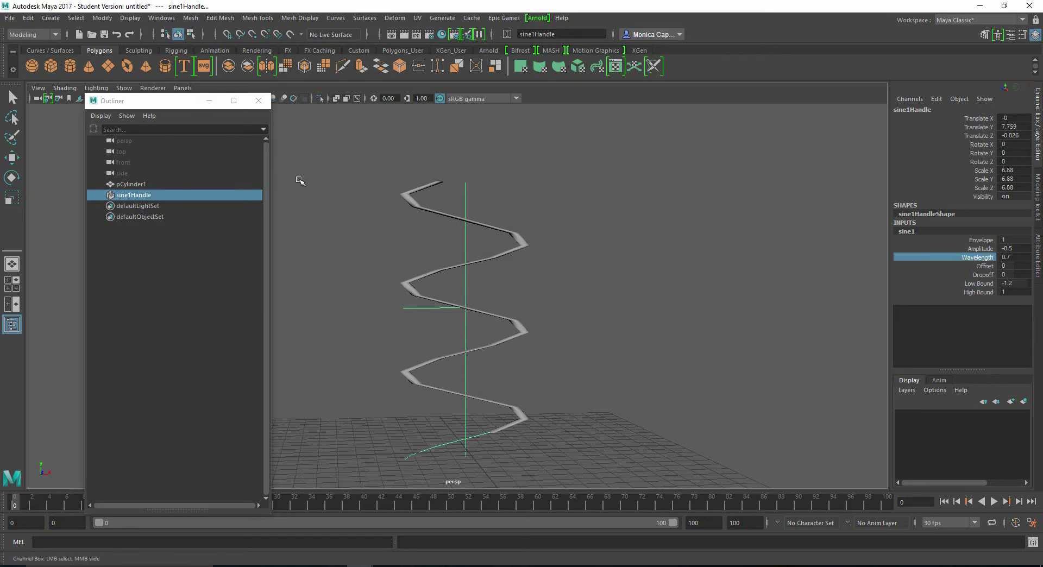
{"action": "left_click_drag", "start_coordinate": [270, 176], "coordinate": [220, 174]}
{"action": "left_click_drag", "start_coordinate": [163, 100], "coordinate": [149, 70]}
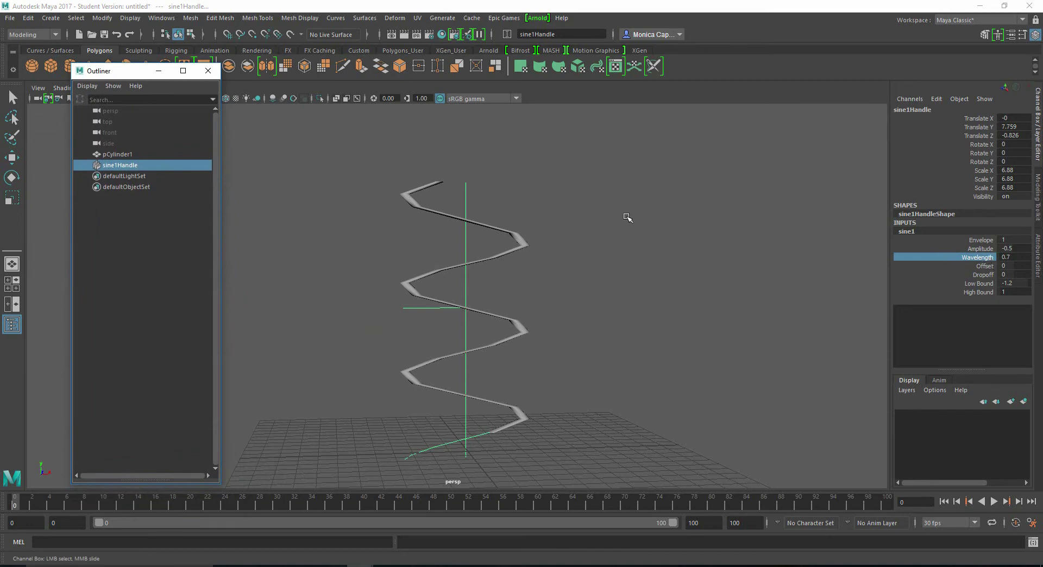
{"action": "middle_click_drag", "start_coordinate": [628, 218], "coordinate": [506, 219]}
{"action": "left_click", "coordinate": [981, 248]}
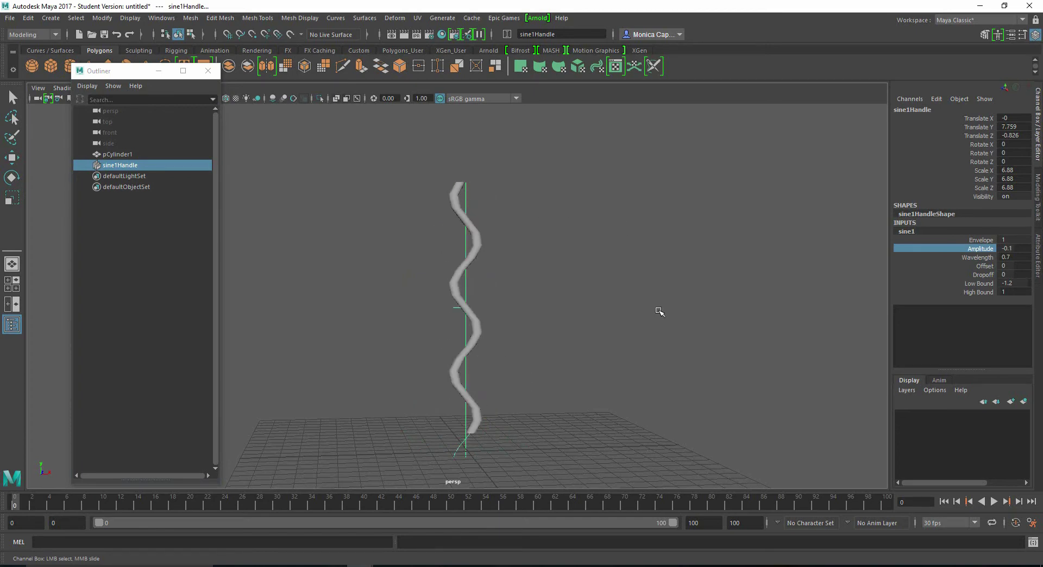
Keyframe the sine Offset at 2.8, then at 3.9 on frame 10
{"action": "left_click", "coordinate": [985, 267]}
{"action": "middle_click_drag", "start_coordinate": [617, 267], "coordinate": [625, 272]}
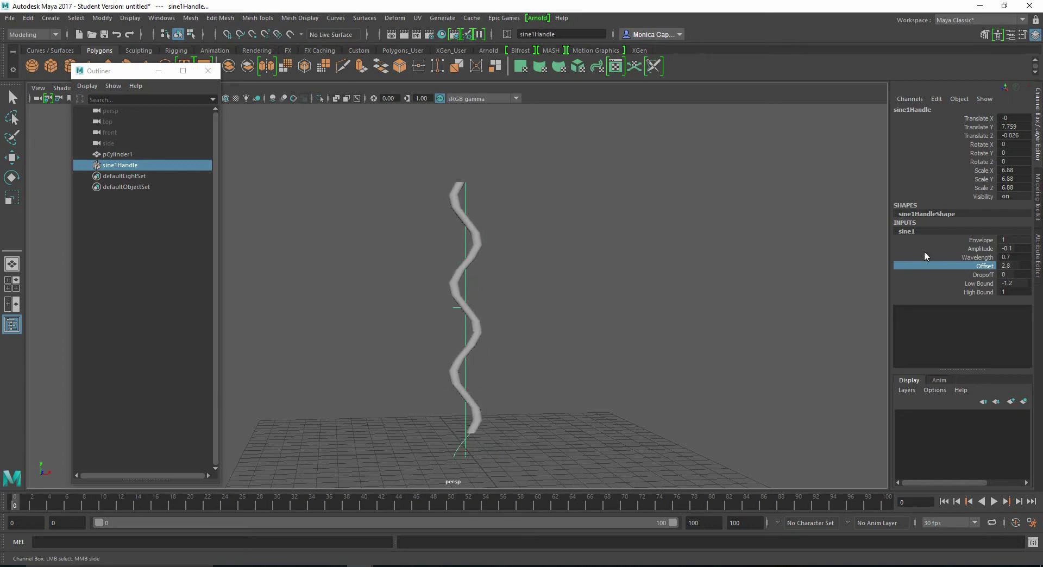
{"action": "right_click", "coordinate": [990, 272]}
{"action": "left_click", "coordinate": [973, 285]}
{"action": "left_click_drag", "start_coordinate": [21, 507], "coordinate": [103, 502]}
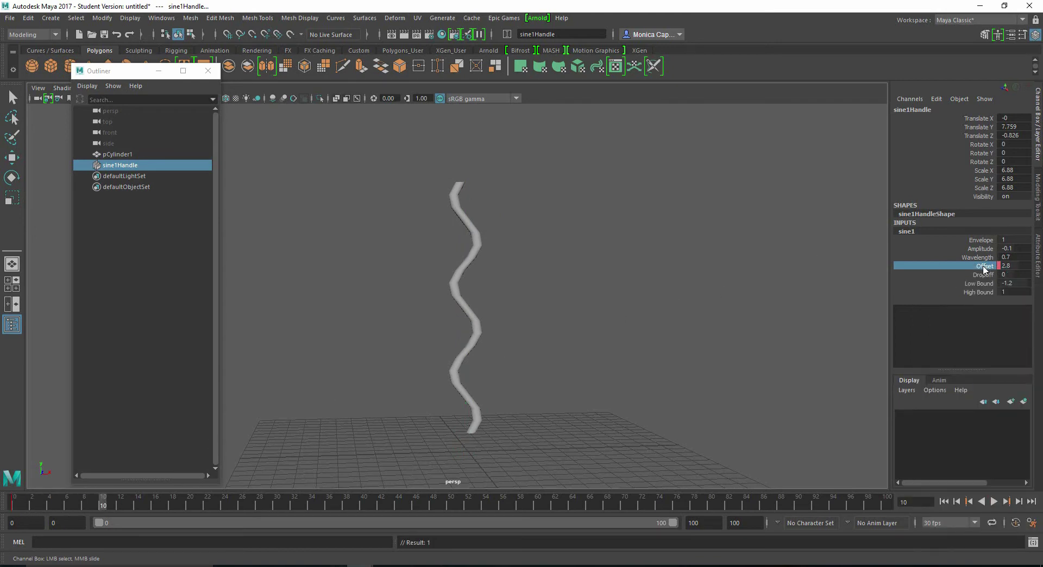
{"action": "middle_click_drag", "start_coordinate": [607, 239], "coordinate": [787, 221]}
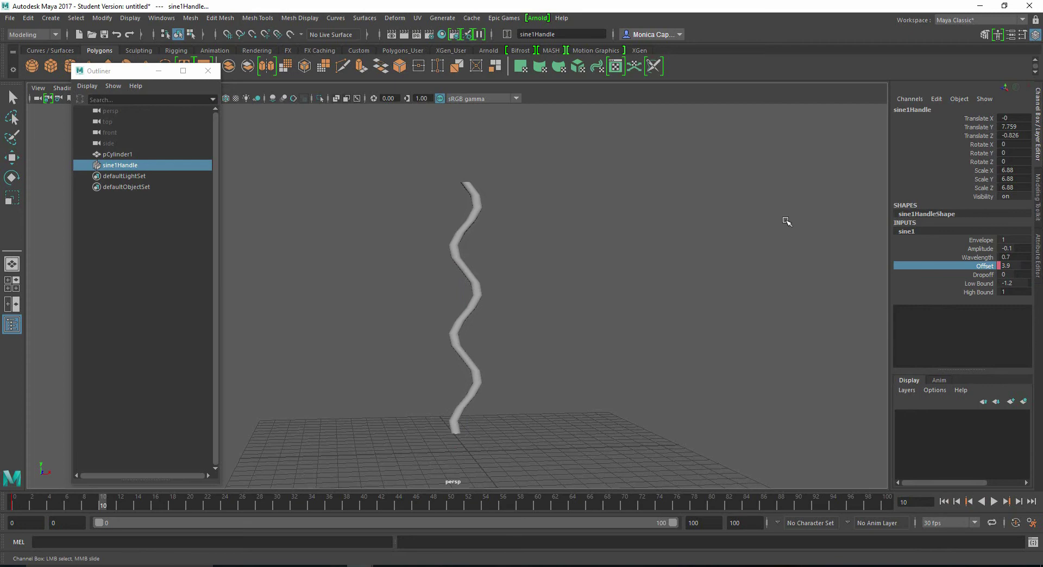
{"action": "right_click", "coordinate": [973, 260]}
{"action": "left_click", "coordinate": [970, 283]}
Play and scrub the timeline to preview the sine wave shifting along the cylinder
{"action": "key", "text": "alt+v"}
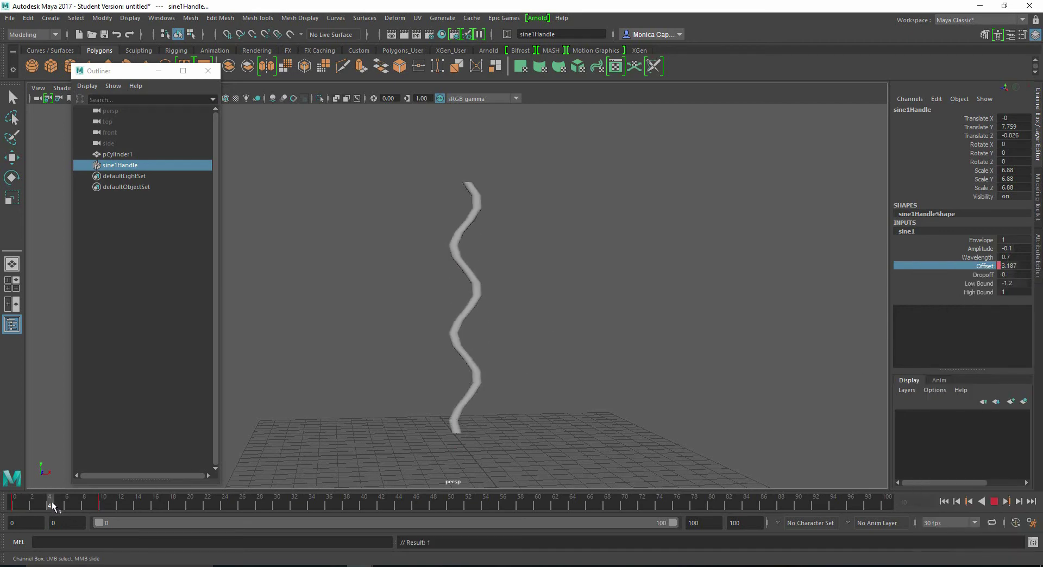
{"action": "mouse_move", "coordinate": [67, 507]}
{"action": "left_mouse_down"}
{"action": "mouse_move", "coordinate": [110, 506]}
{"action": "mouse_move", "coordinate": [12, 507]}
{"action": "left_mouse_up"}
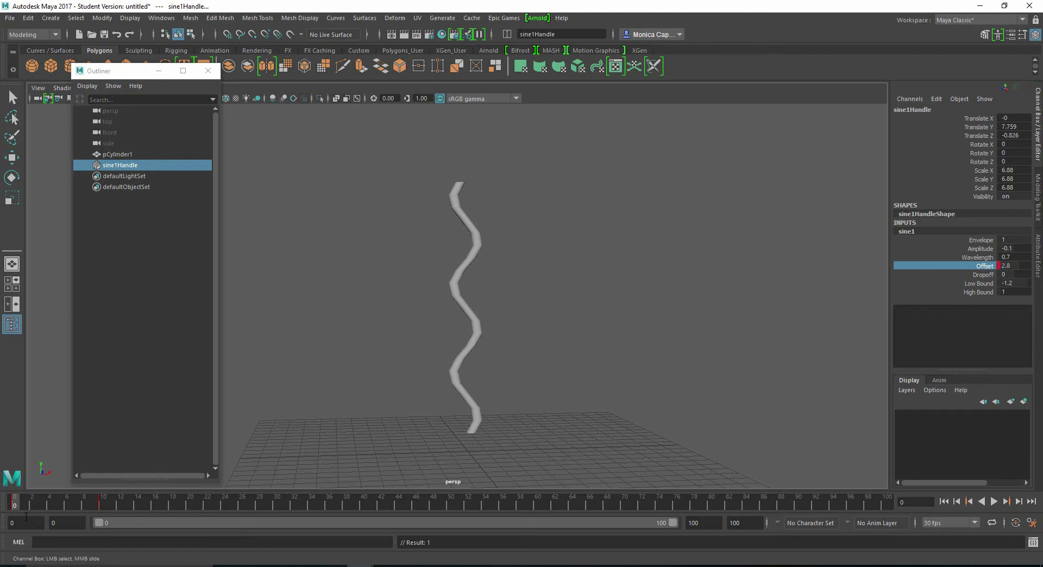
{"action": "mouse_move", "coordinate": [117, 501]}
{"action": "left_mouse_down"}
{"action": "mouse_move", "coordinate": [30, 505]}
{"action": "mouse_move", "coordinate": [112, 501]}
{"action": "left_mouse_up"}
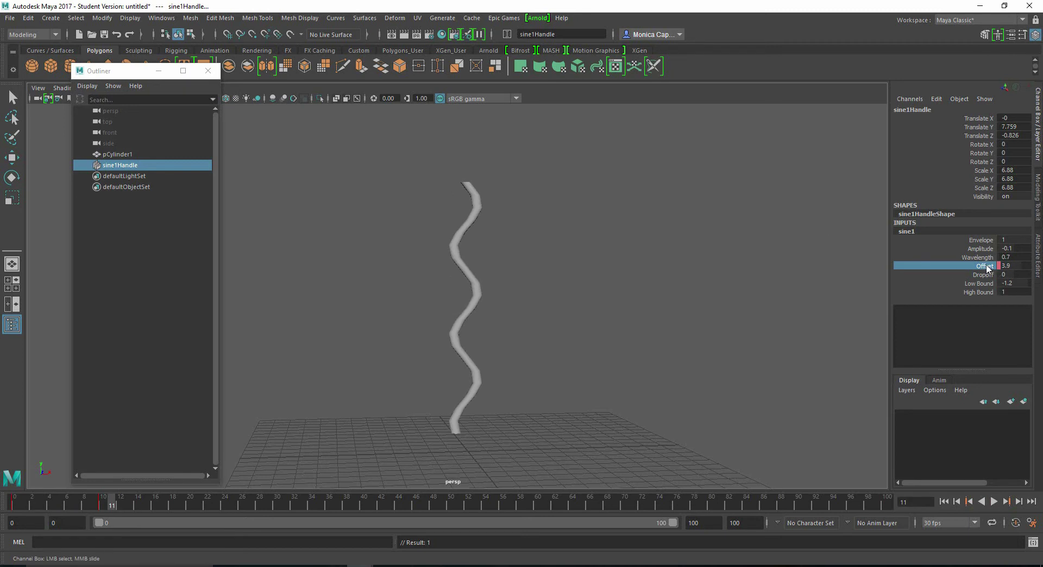
{"action": "mouse_move", "coordinate": [113, 502]}
{"action": "left_mouse_down"}
{"action": "mouse_move", "coordinate": [9, 509]}
{"action": "mouse_move", "coordinate": [100, 499]}
{"action": "left_mouse_up"}
Break the Offset connection so the sine Offset stays fixed at 3.9
{"action": "right_click", "coordinate": [102, 504]}
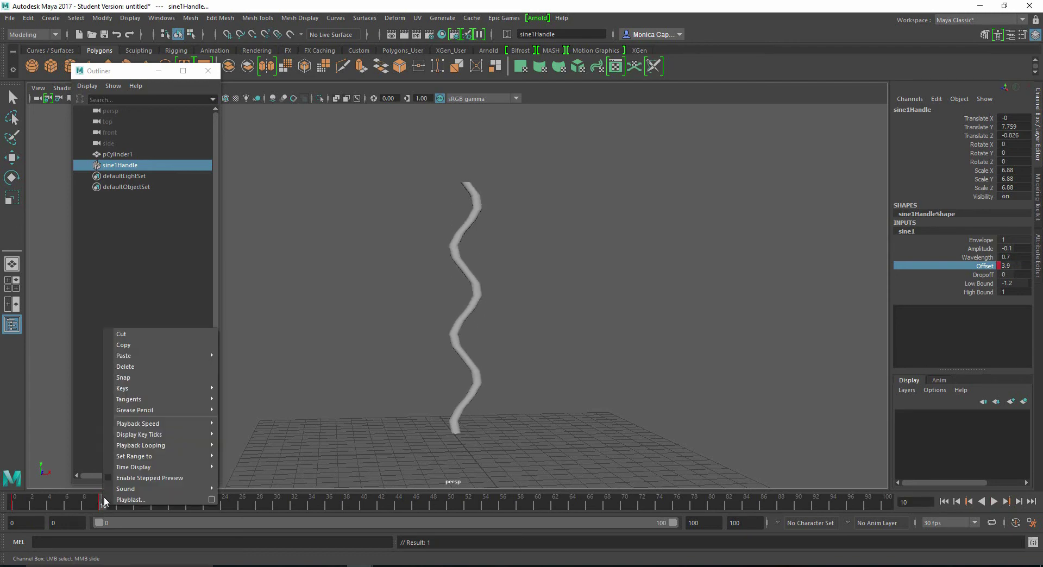
{"action": "left_click", "coordinate": [294, 371]}
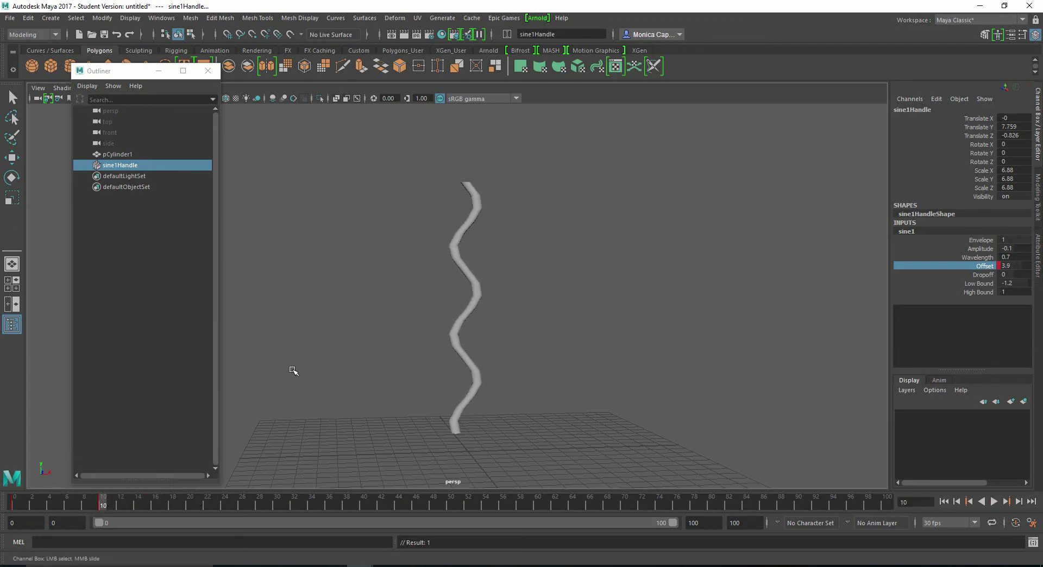
{"action": "right_click", "coordinate": [989, 268]}
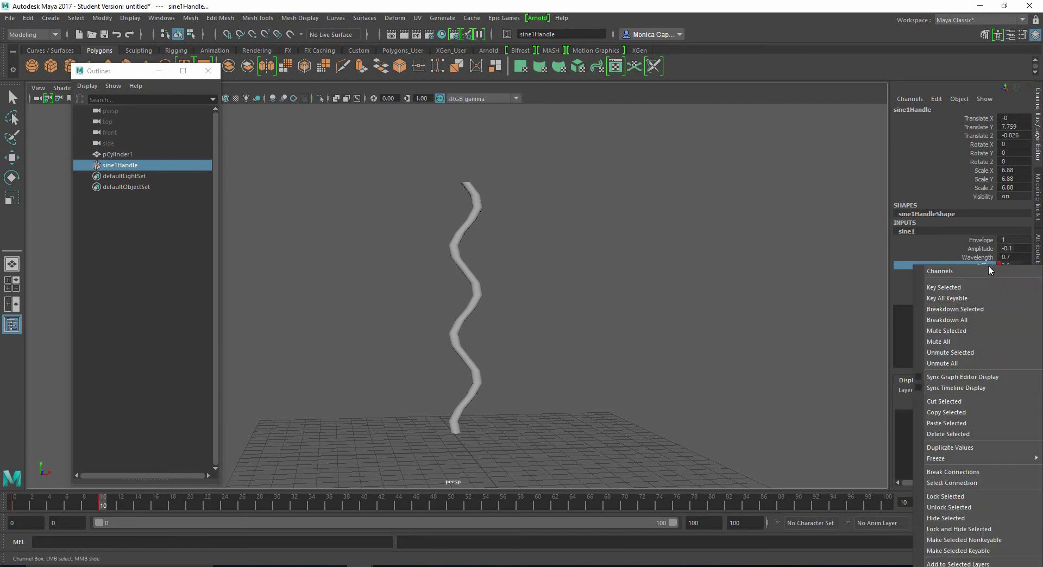
{"action": "left_click", "coordinate": [979, 471]}
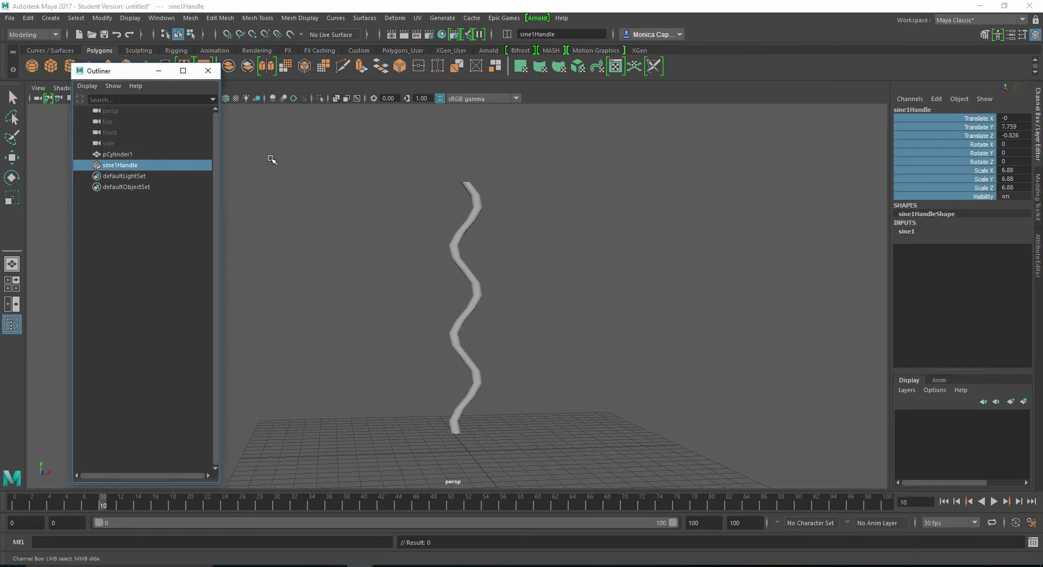
Delete the sine deformer and add a Squash deformer to the cylinder
{"action": "key", "text": "Delete"}
{"action": "key", "text": "w"}
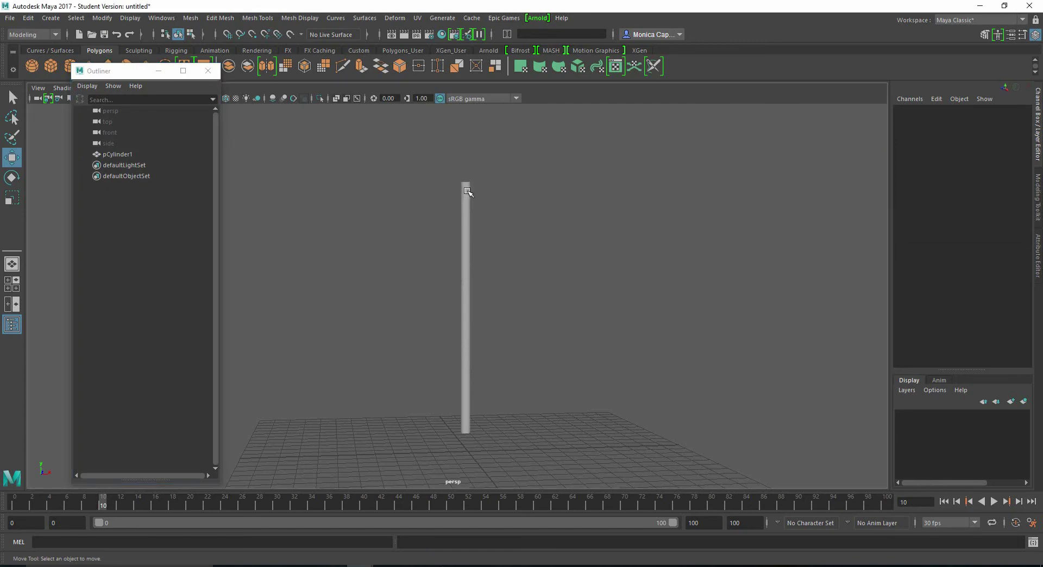
{"action": "left_click", "coordinate": [464, 195]}
{"action": "left_click", "coordinate": [395, 18]}
{"action": "mouse_move", "coordinate": [463, 181]}
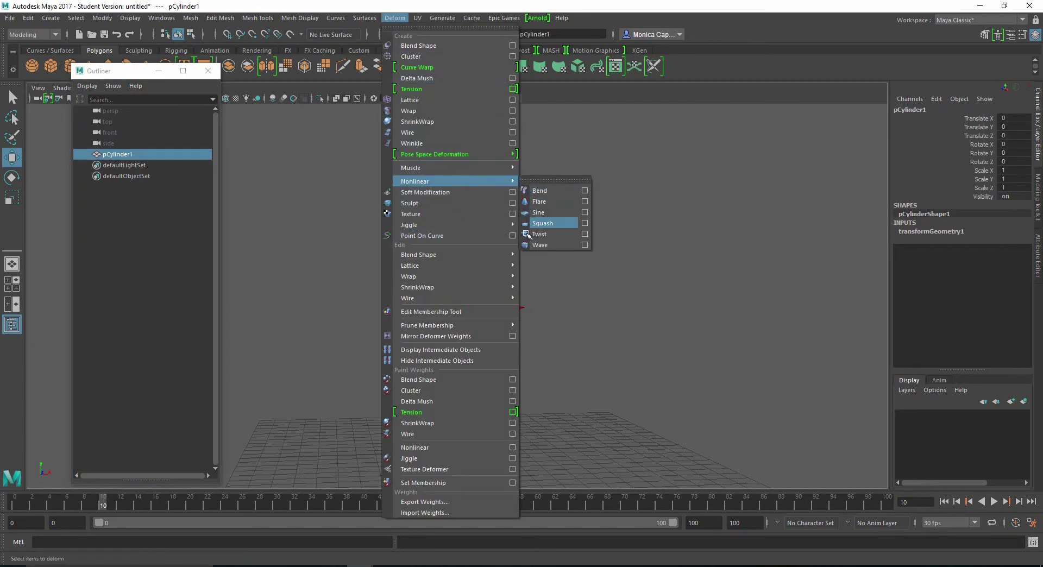
{"action": "left_click", "coordinate": [541, 224]}
Set squash Factor to -1.5, then raise Expand and shift Max Expand Pos into a teardrop
{"action": "double_click", "coordinate": [916, 235]}
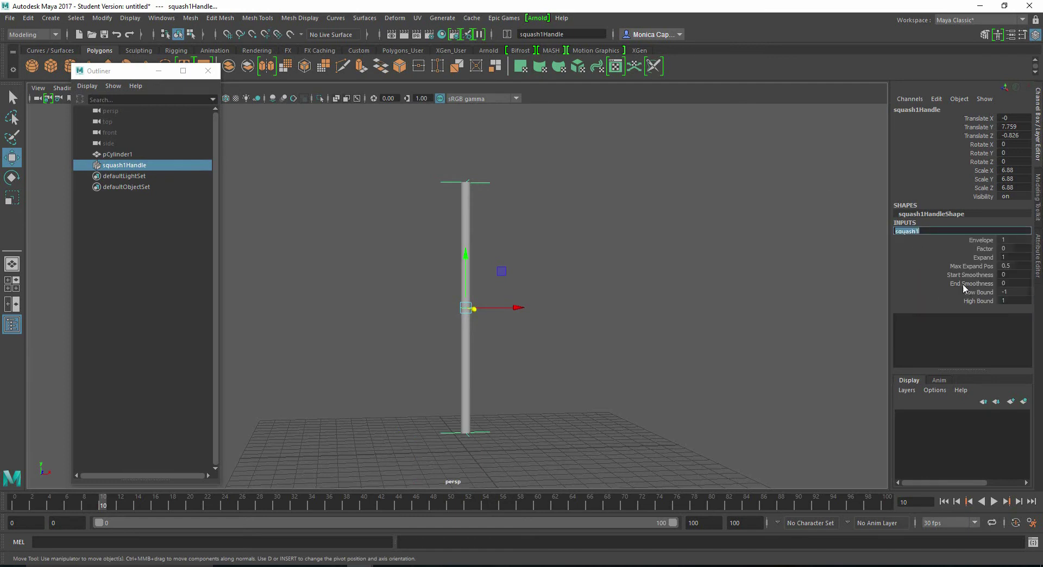
{"action": "left_click", "coordinate": [985, 249]}
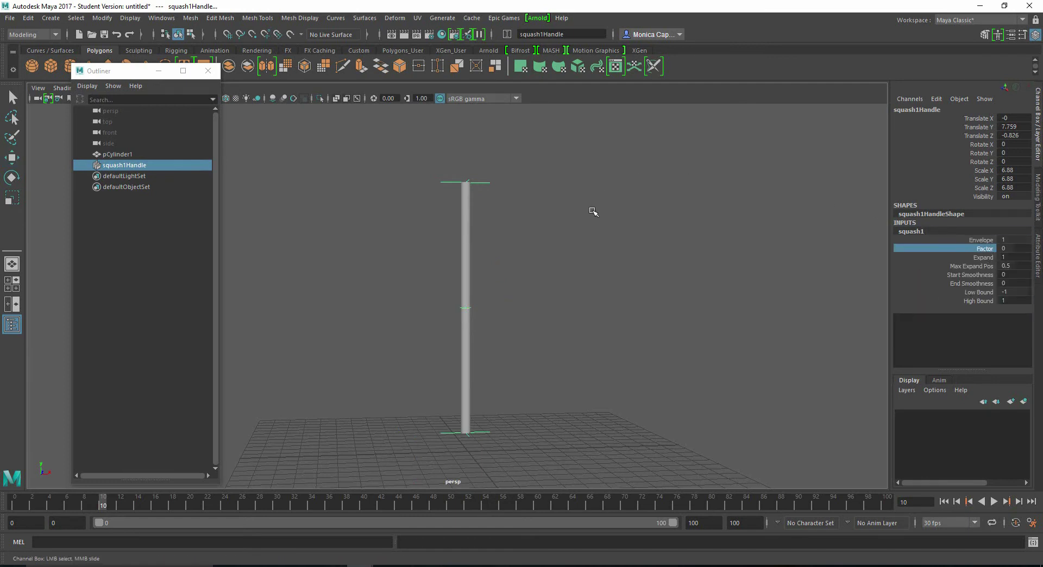
{"action": "mouse_move", "coordinate": [592, 214]}
{"action": "middle_mouse_down"}
{"action": "mouse_move", "coordinate": [575, 208]}
{"action": "mouse_move", "coordinate": [588, 208]}
{"action": "mouse_move", "coordinate": [578, 208]}
{"action": "mouse_move", "coordinate": [584, 225]}
{"action": "middle_mouse_up"}
{"action": "left_click", "coordinate": [983, 257]}
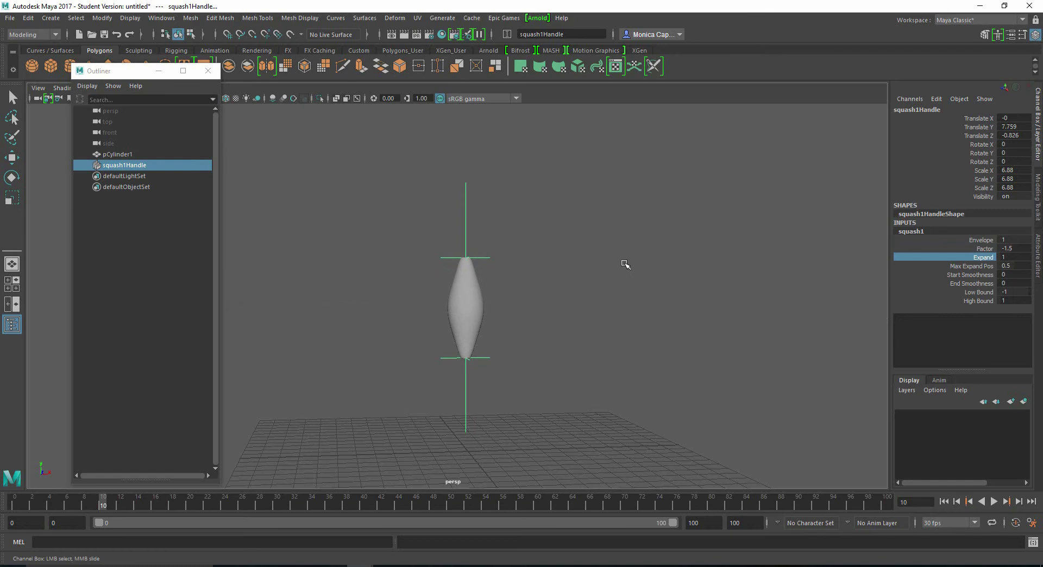
{"action": "middle_click_drag", "start_coordinate": [626, 264], "coordinate": [725, 256]}
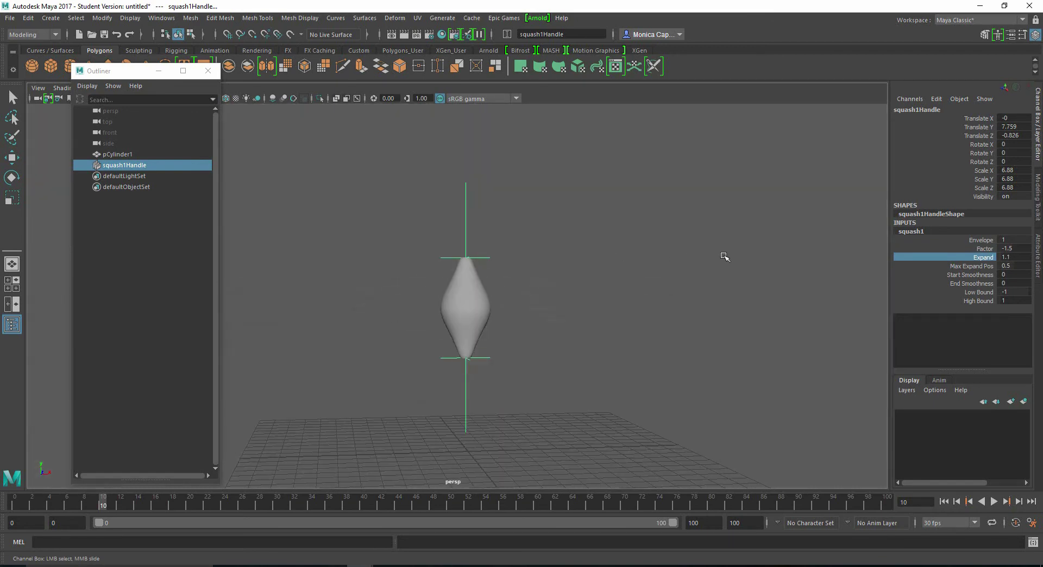
{"action": "left_click", "coordinate": [972, 266]}
{"action": "mouse_move", "coordinate": [677, 220]}
{"action": "middle_mouse_down"}
{"action": "mouse_move", "coordinate": [660, 220]}
{"action": "mouse_move", "coordinate": [675, 216]}
{"action": "middle_mouse_up"}
Try Start Smoothness and Low Bound changes, undo both, and reselect the squash handle
{"action": "left_click", "coordinate": [970, 274]}
{"action": "middle_click_drag", "start_coordinate": [589, 258], "coordinate": [734, 264]}
{"action": "key", "text": "ctrl+z"}
{"action": "left_click", "coordinate": [981, 292]}
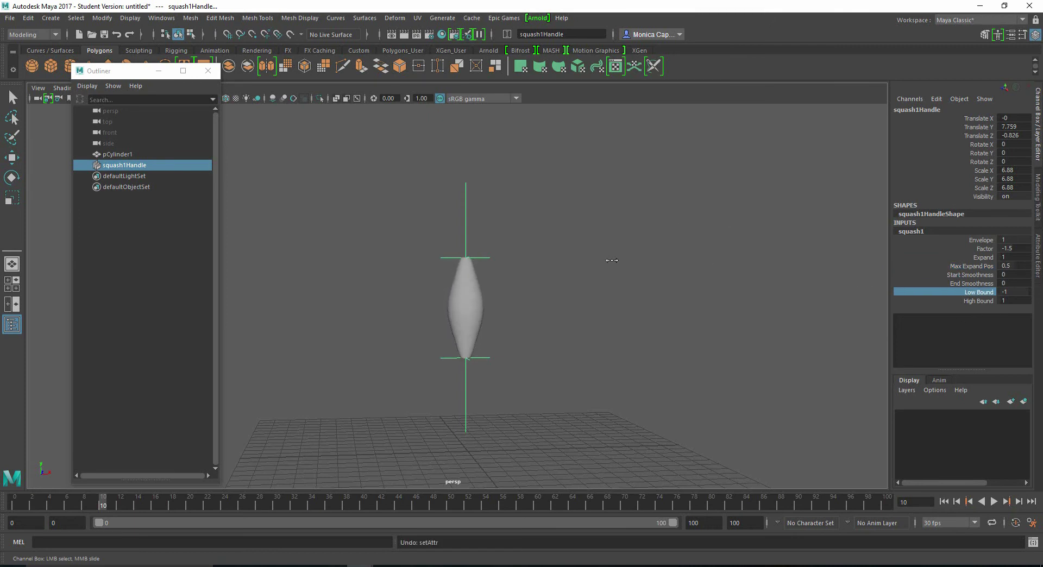
{"action": "mouse_move", "coordinate": [608, 261]}
{"action": "middle_mouse_down"}
{"action": "mouse_move", "coordinate": [619, 262]}
{"action": "mouse_move", "coordinate": [601, 257]}
{"action": "middle_mouse_up"}
{"action": "key", "text": "ctrl+z"}
{"action": "left_click", "coordinate": [616, 277]}
{"action": "key", "text": "w"}
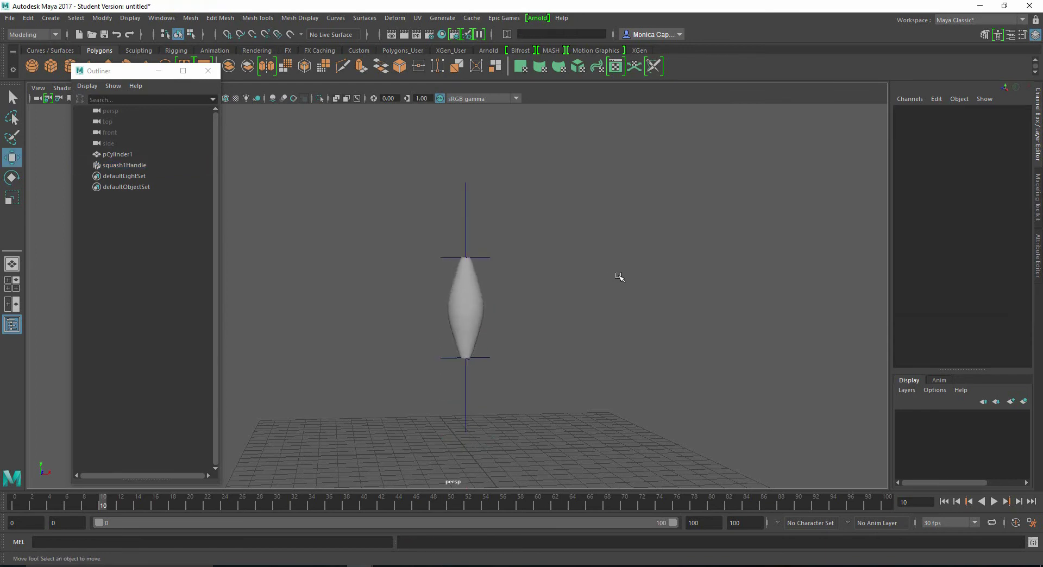
{"action": "left_click", "coordinate": [136, 165]}
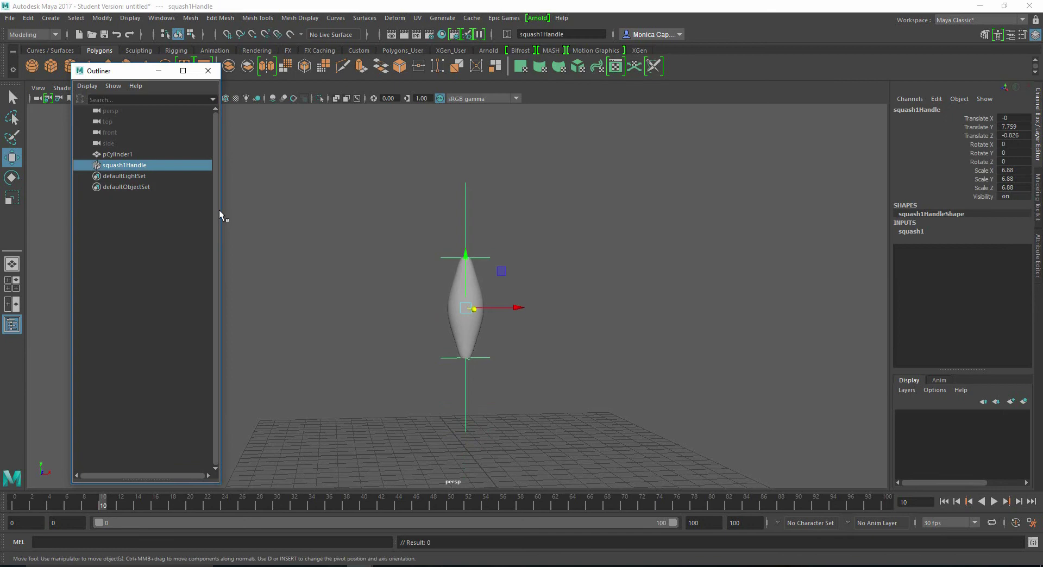
Delete the squash deformer and add a Twist deformer to the cylinder
{"action": "key", "text": "Delete"}
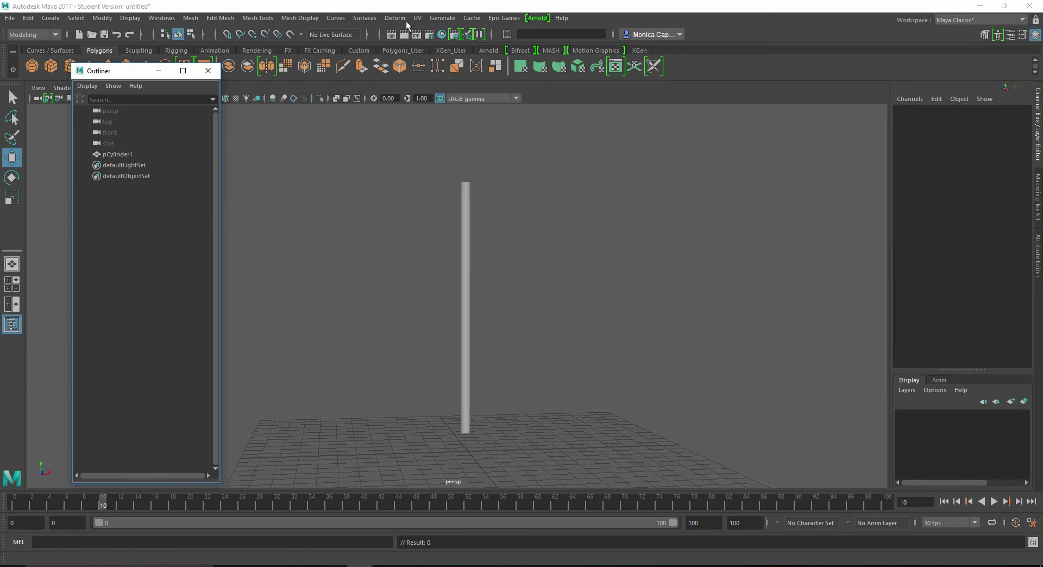
{"action": "left_click", "coordinate": [466, 188]}
{"action": "left_click", "coordinate": [395, 18]}
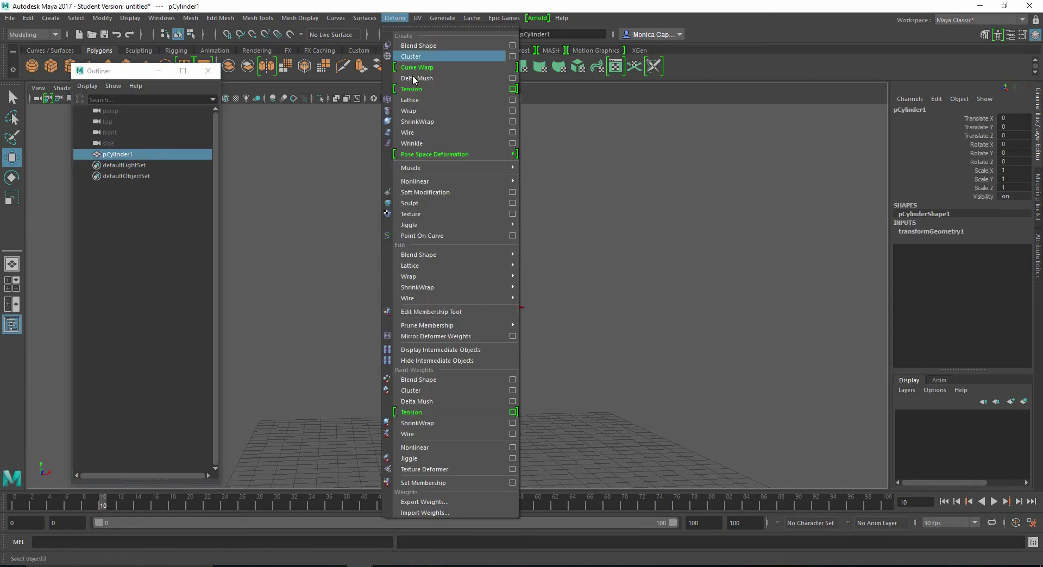
{"action": "mouse_move", "coordinate": [475, 181]}
{"action": "left_click", "coordinate": [541, 234]}
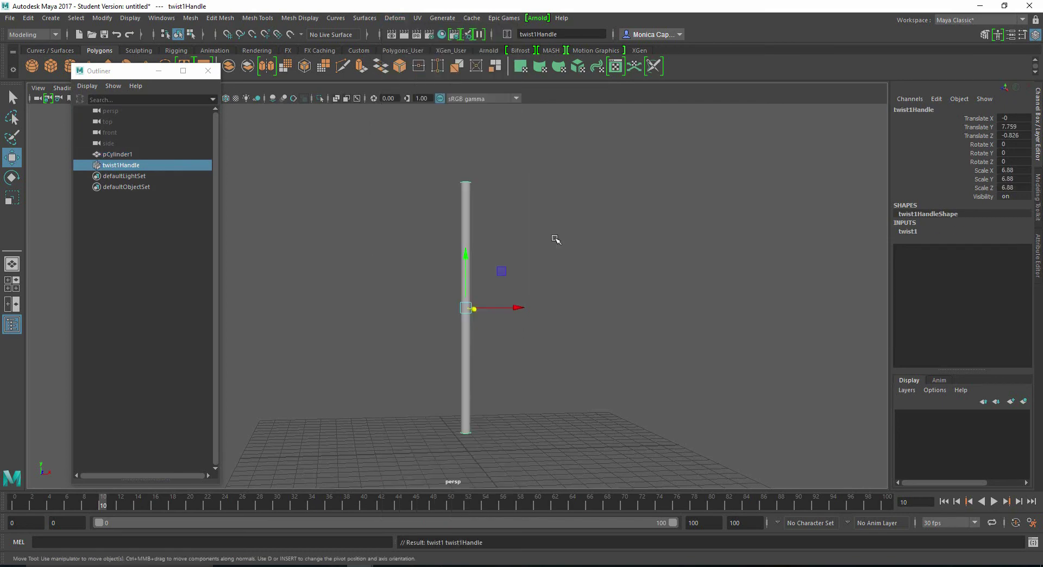
Expand the twist1 attributes and raise Start Angle to twist one end of the cylinder
{"action": "left_click", "coordinate": [913, 231]}
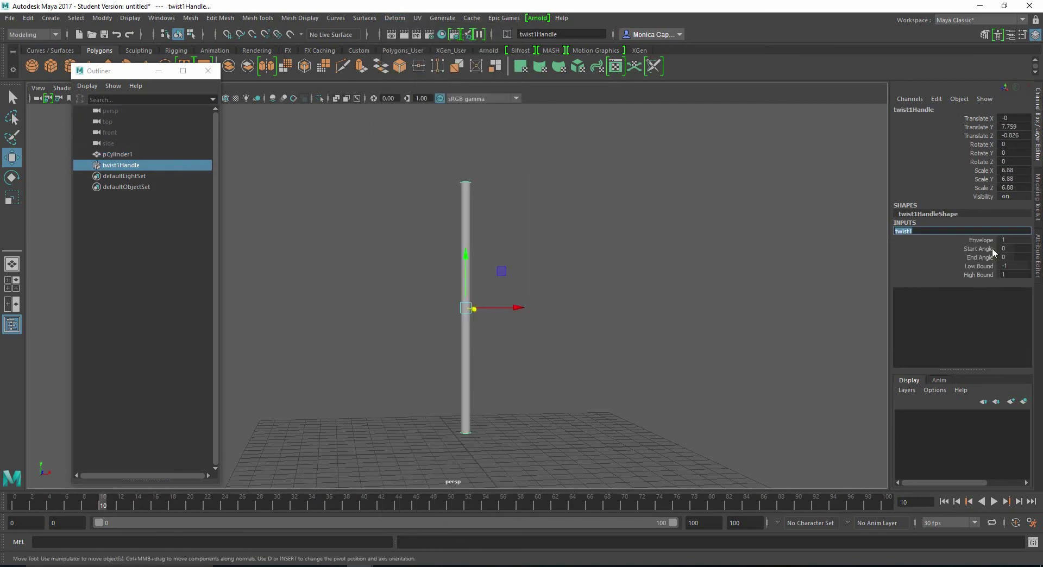
{"action": "left_click", "coordinate": [983, 249]}
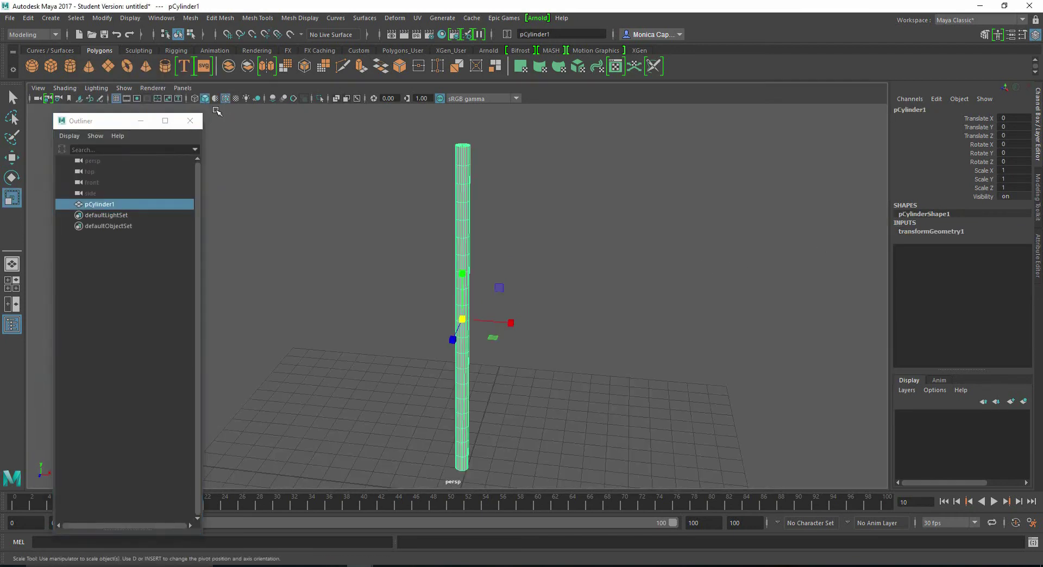
{"action": "left_click", "coordinate": [598, 218]}
{"action": "left_click_drag", "start_coordinate": [601, 221], "coordinate": [450, 220], "text": "alt"}
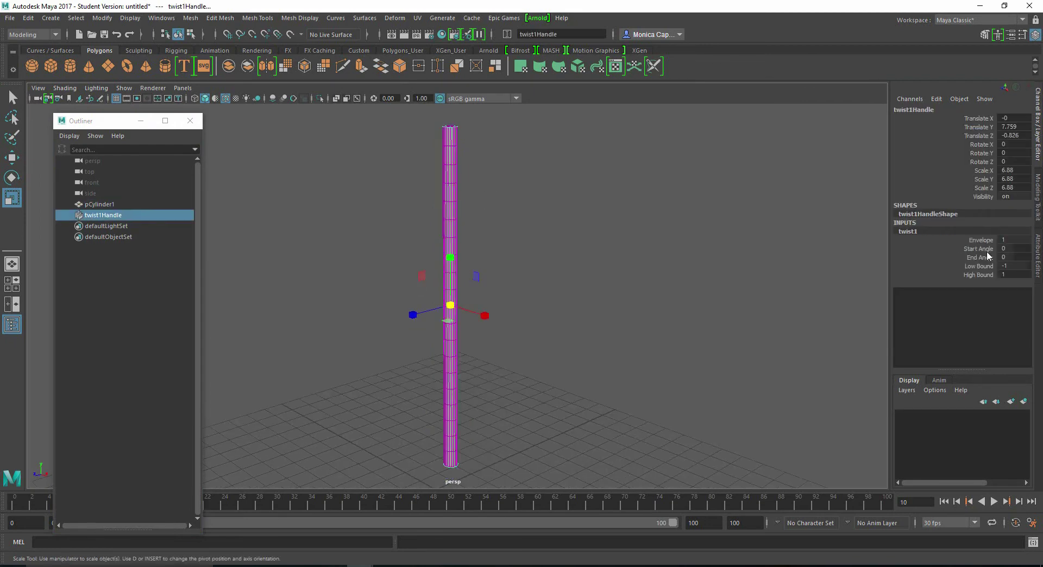
{"action": "left_click", "coordinate": [978, 249]}
{"action": "middle_click_drag", "start_coordinate": [736, 263], "coordinate": [785, 307]}
Set End Angle to -859.437, push Start Angle to 859.437, and turn off the wireframe overlay
{"action": "left_click", "coordinate": [978, 257]}
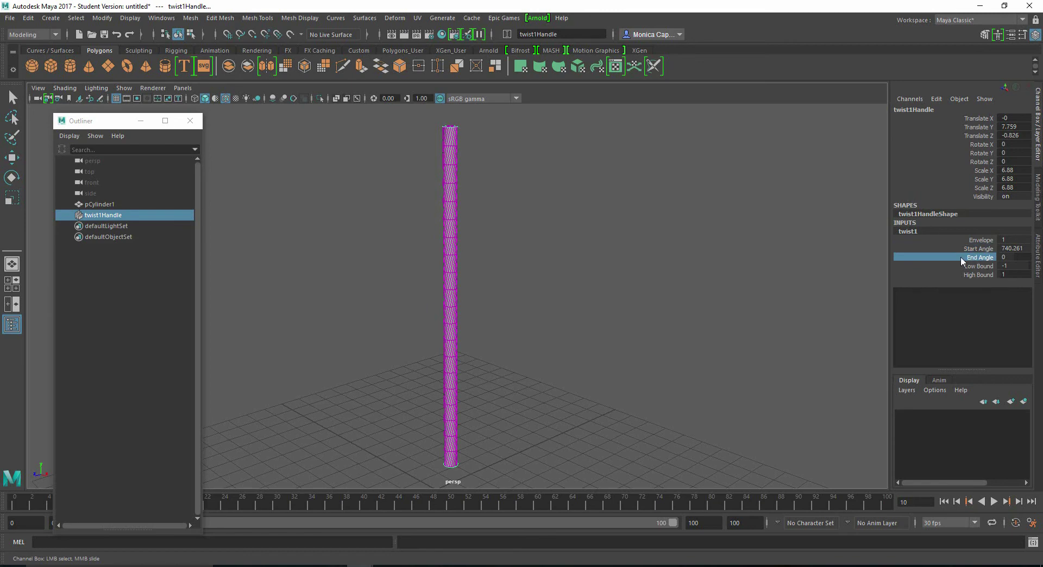
{"action": "middle_click_drag", "start_coordinate": [608, 251], "coordinate": [657, 231]}
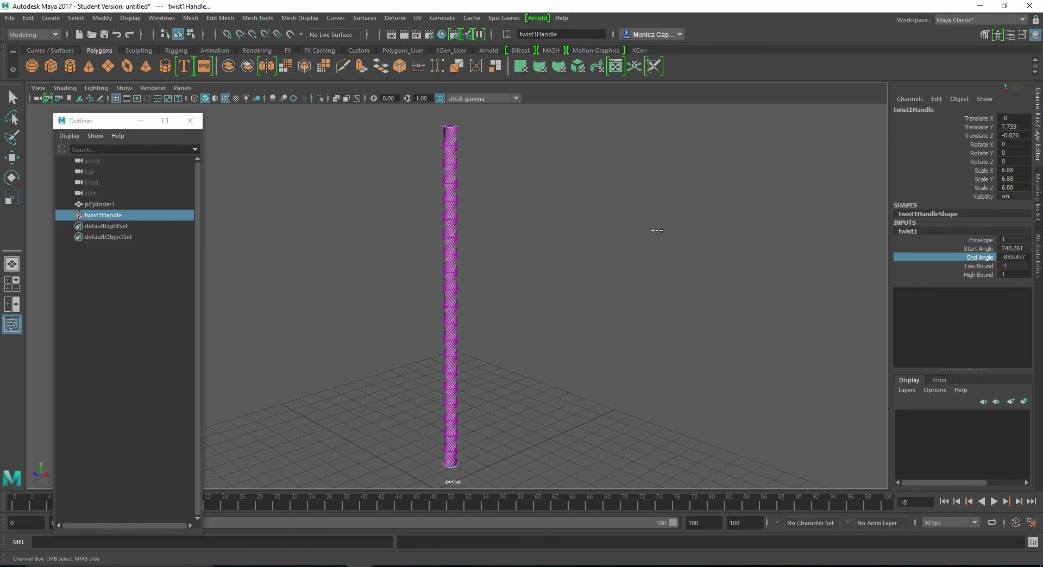
{"action": "left_click", "coordinate": [978, 249]}
{"action": "middle_click_drag", "start_coordinate": [587, 233], "coordinate": [670, 243]}
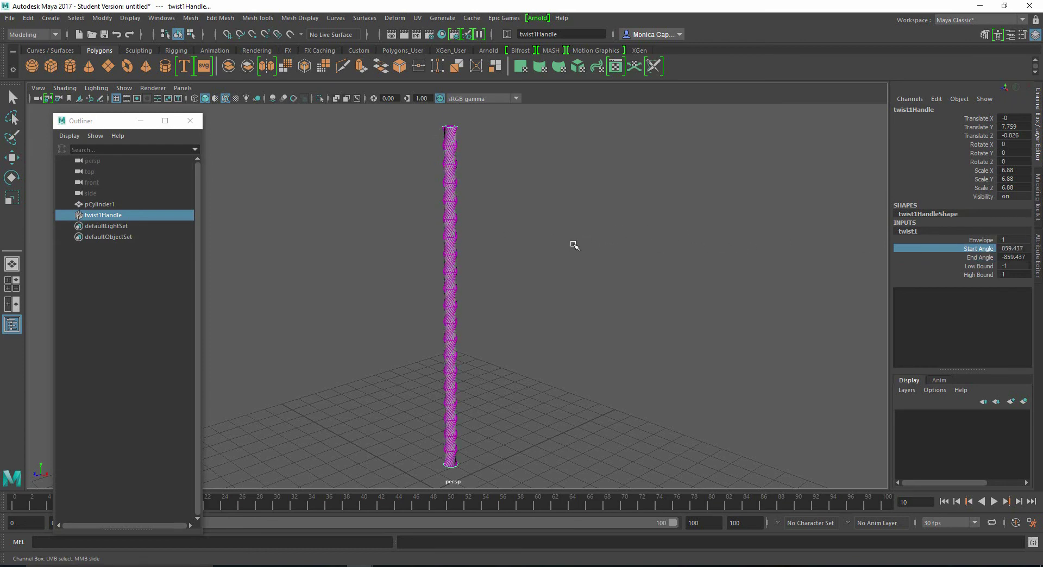
{"action": "left_click", "coordinate": [624, 254]}
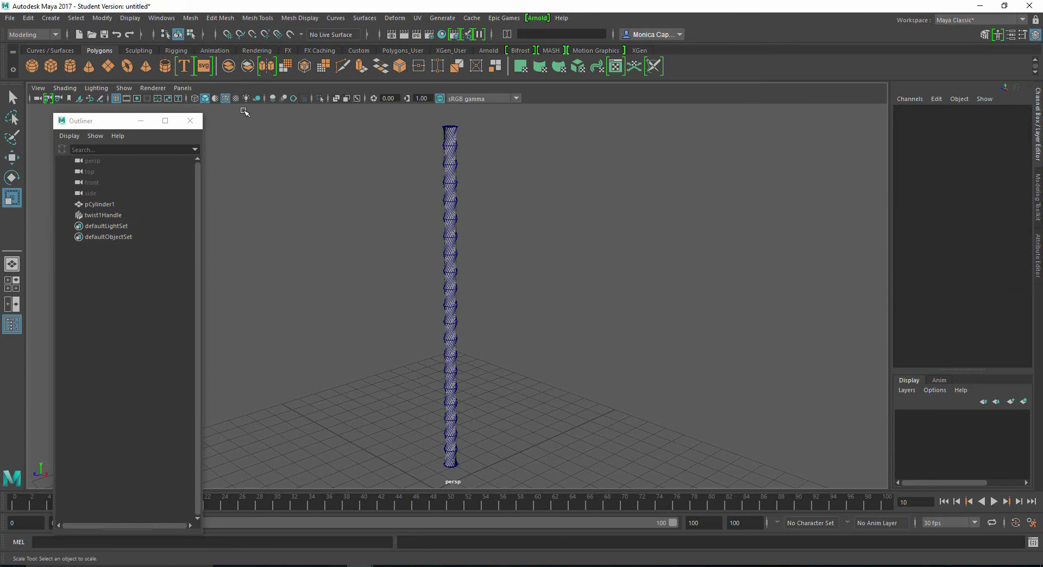
{"action": "left_click", "coordinate": [225, 97]}
In the Channel Box, set twist1's Start Angle to 1000 and End Angle to -1000
{"action": "mouse_move", "coordinate": [361, 235]}
{"action": "left_mouse_down", "text": "alt"}
{"action": "mouse_move", "coordinate": [536, 251]}
{"action": "mouse_move", "coordinate": [473, 261]}
{"action": "left_mouse_up", "text": "alt"}
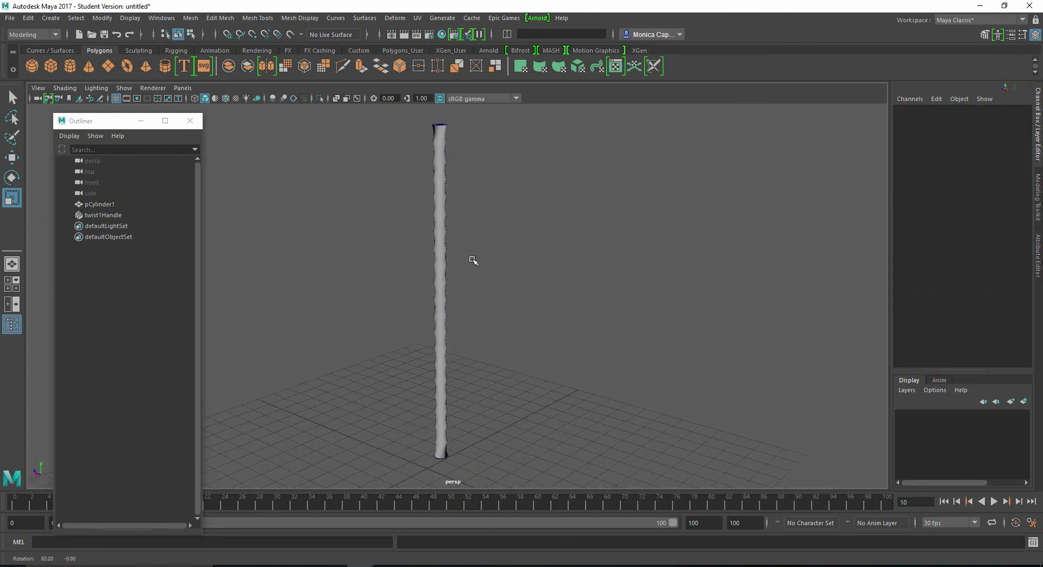
{"action": "left_click", "coordinate": [441, 265]}
{"action": "left_click_drag", "start_coordinate": [533, 280], "coordinate": [757, 245], "text": "alt"}
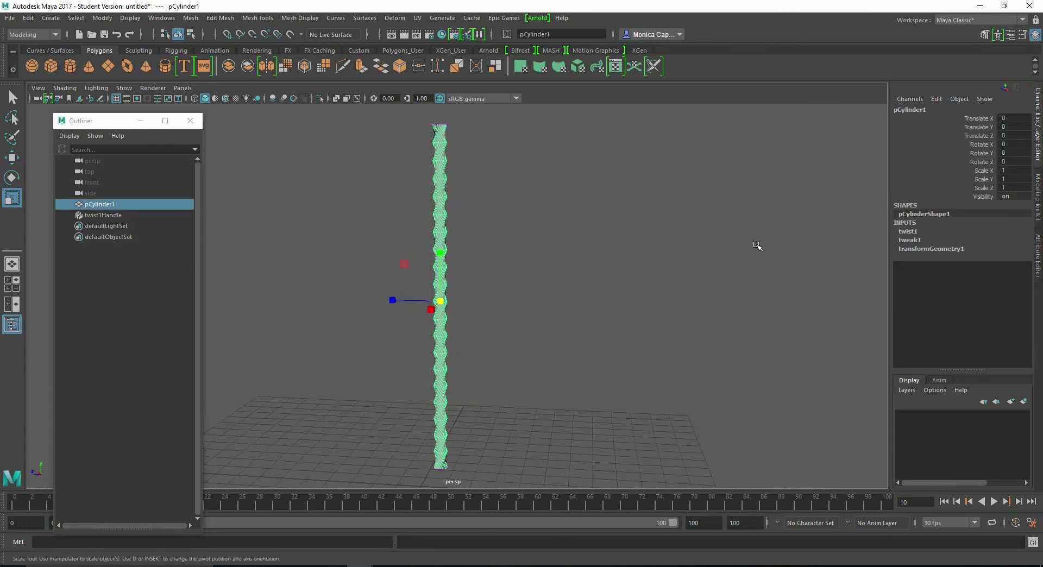
{"action": "left_click", "coordinate": [907, 231]}
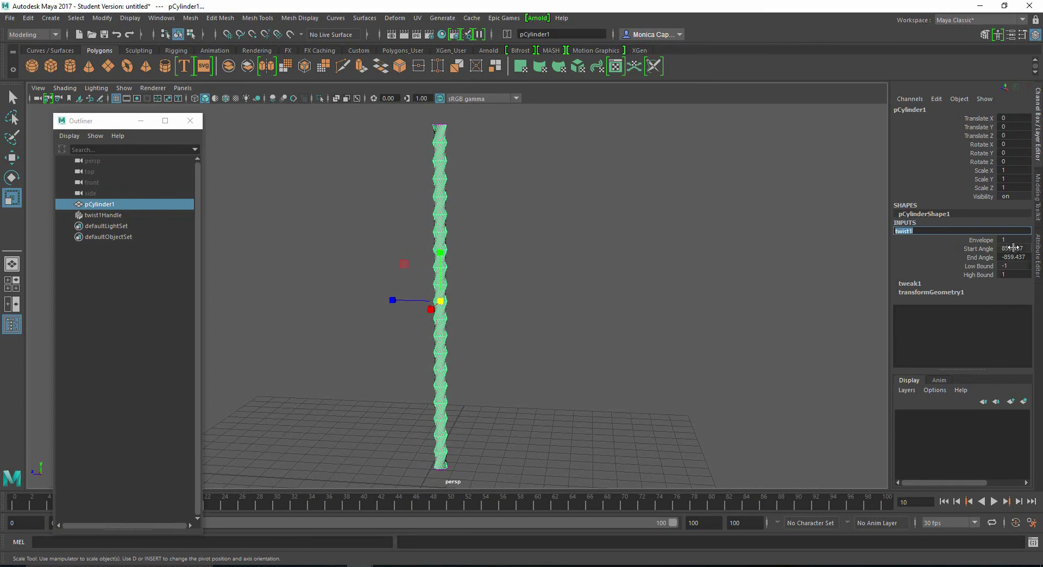
{"action": "left_click", "coordinate": [1014, 248]}
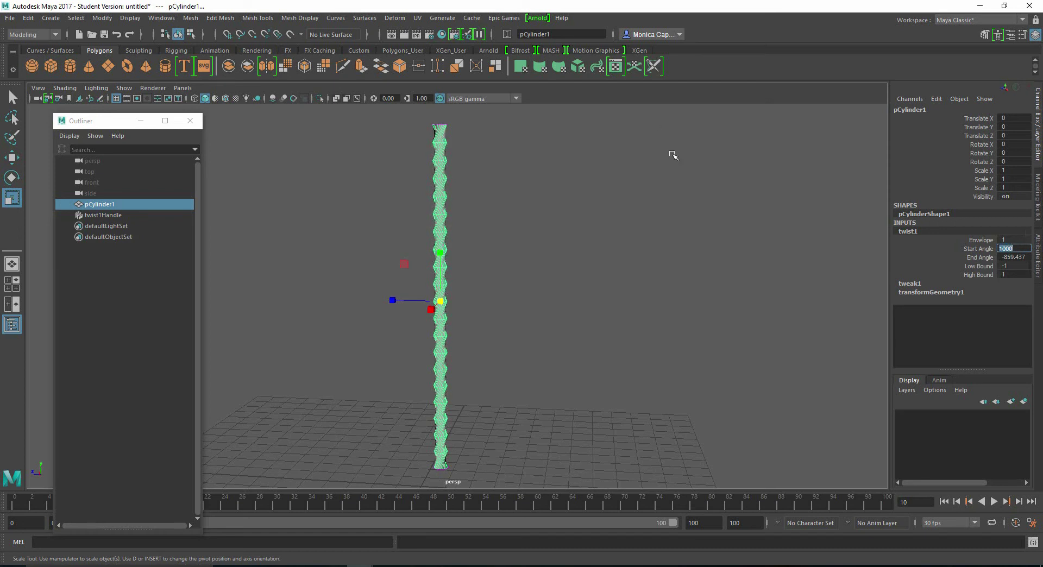
{"action": "key", "text": "Tab"}
{"action": "type", "text": "-1000"}
{"action": "key", "text": "Return"}
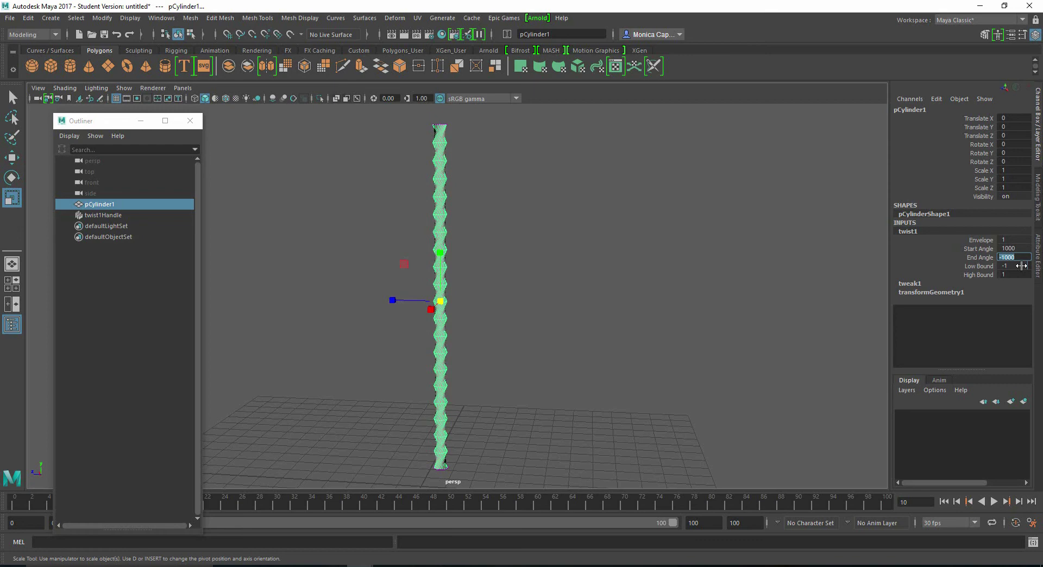
{"action": "left_click", "coordinate": [536, 202]}
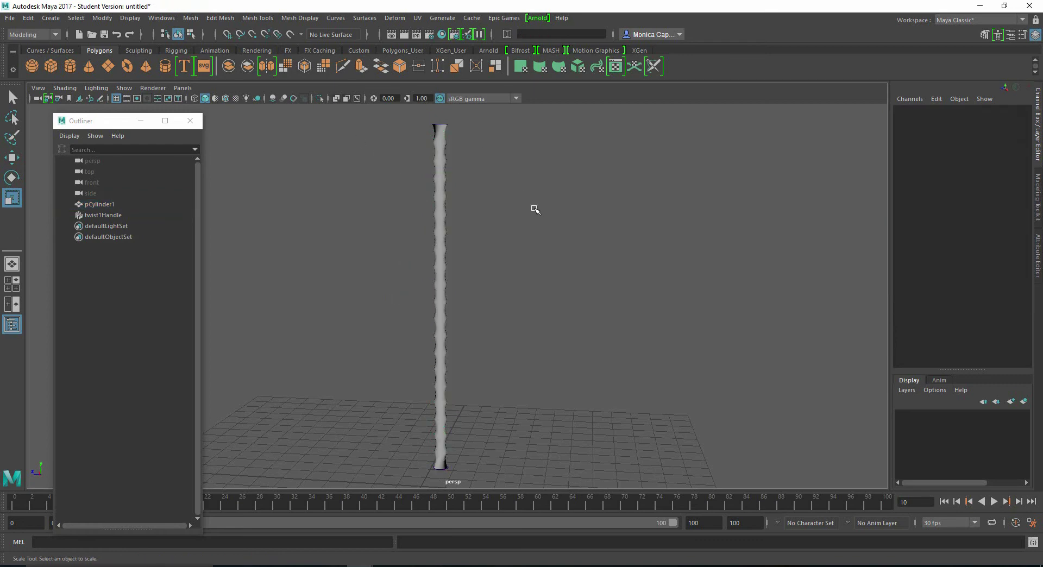
Orbit closer around the tightly twisted cylinder and select twist1Handle in the Outliner
{"action": "left_click_drag", "start_coordinate": [489, 277], "coordinate": [518, 283], "text": "alt"}
{"action": "left_click", "coordinate": [455, 278]}
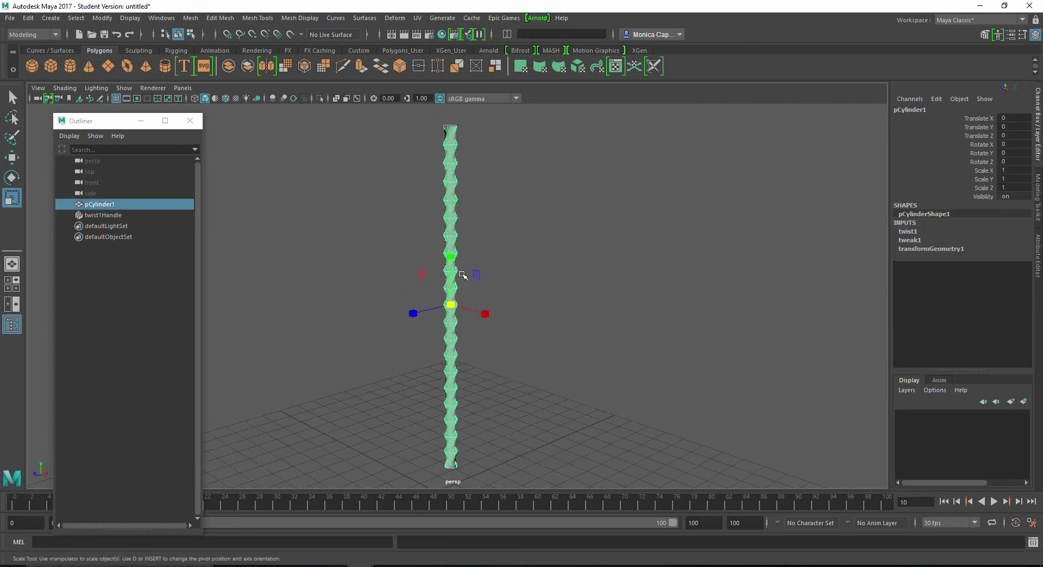
{"action": "left_click_drag", "start_coordinate": [535, 193], "coordinate": [549, 274], "text": "alt"}
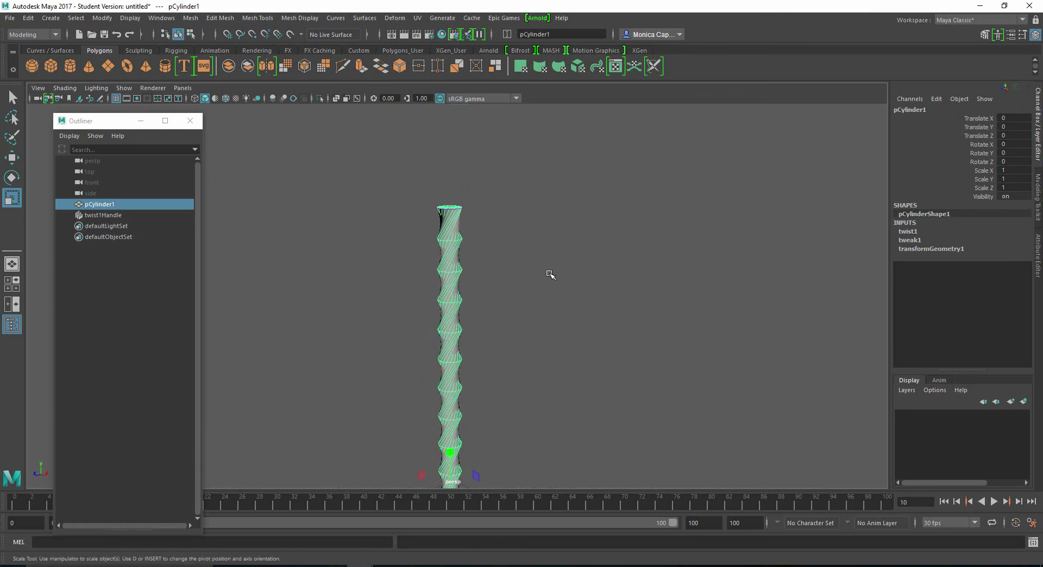
{"action": "right_click_drag", "start_coordinate": [549, 274], "coordinate": [719, 353], "text": "alt"}
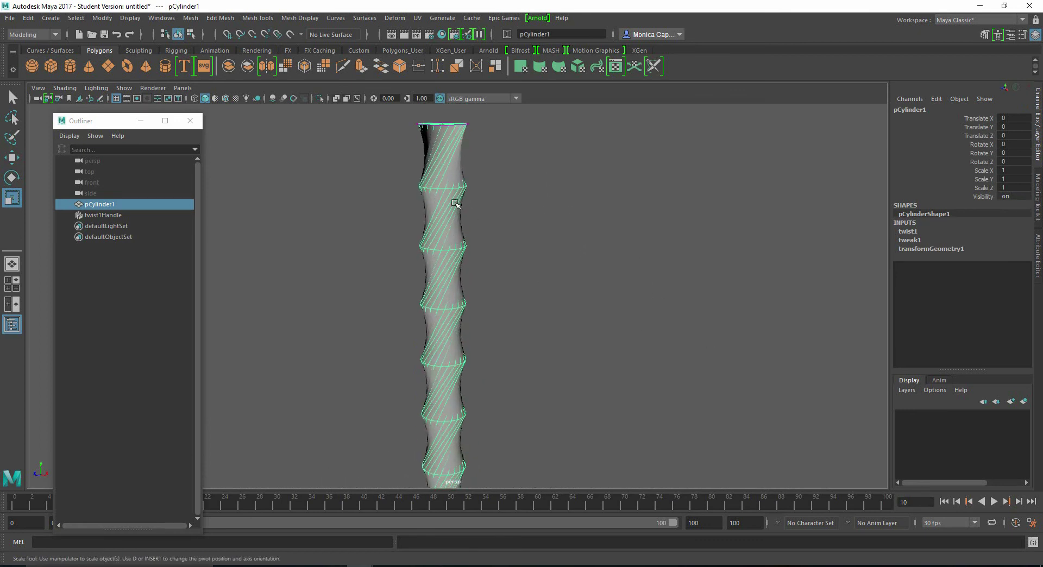
{"action": "left_click", "coordinate": [575, 246]}
{"action": "left_click_drag", "start_coordinate": [575, 246], "coordinate": [413, 196], "text": "alt"}
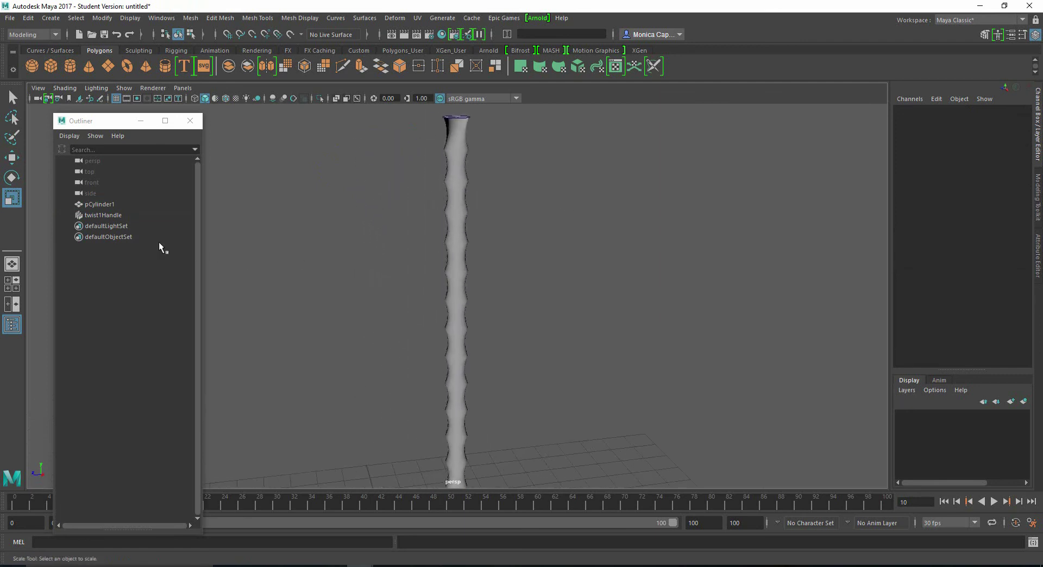
{"action": "left_click", "coordinate": [125, 215]}
{"action": "middle_click_drag", "start_coordinate": [680, 367], "coordinate": [643, 259], "text": "alt"}
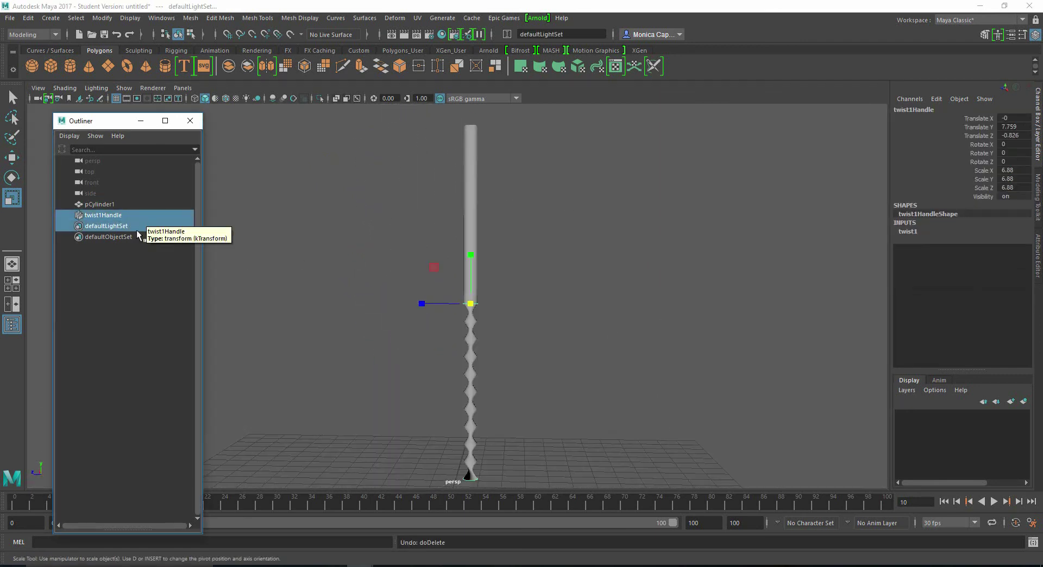
Delete the twist deformer and add a nonlinear Wave deformer to the cylinder
{"action": "key", "text": "Delete"}
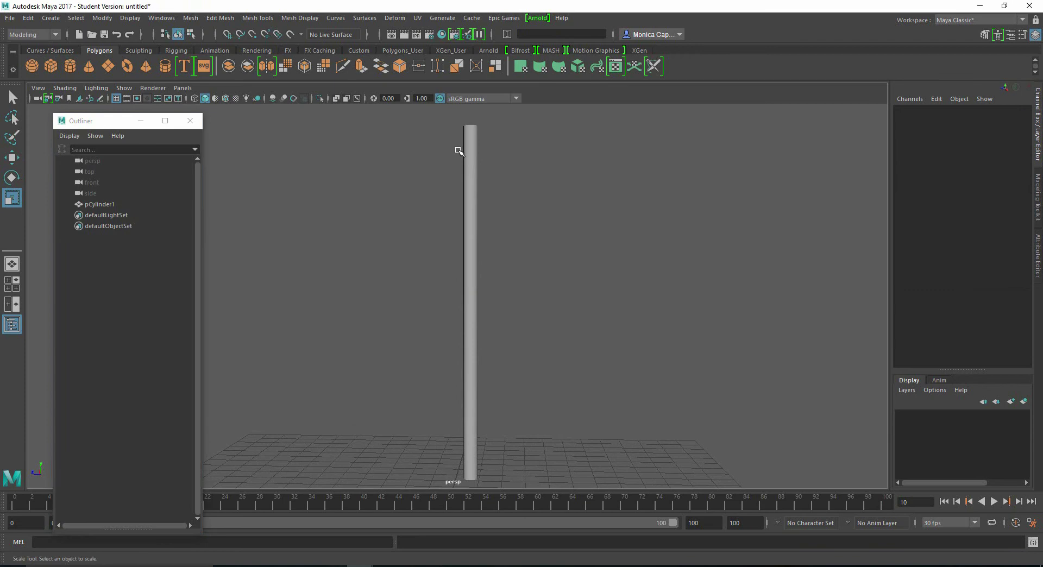
{"action": "left_click", "coordinate": [467, 150]}
{"action": "left_click", "coordinate": [395, 18]}
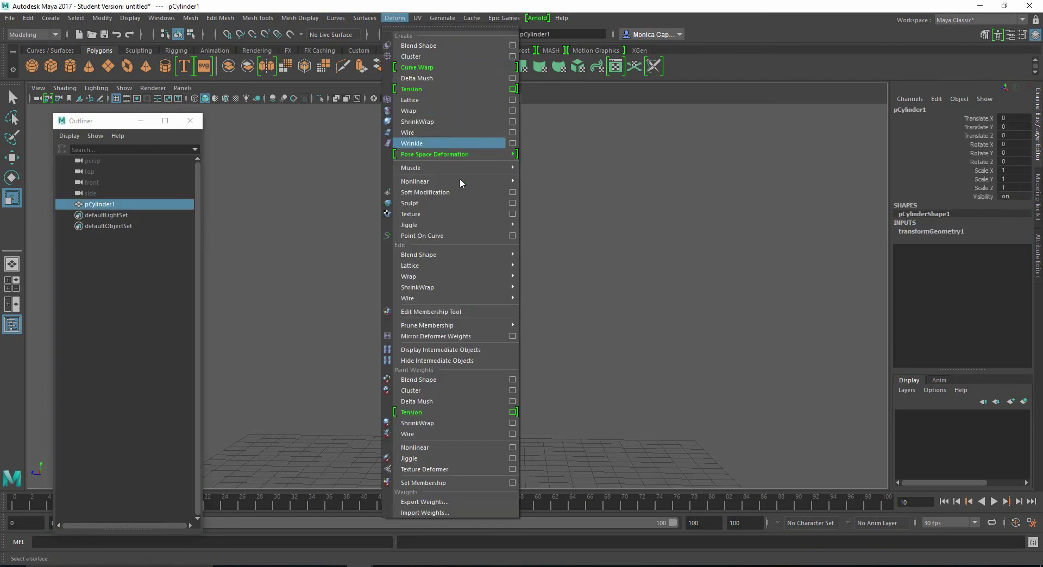
{"action": "mouse_move", "coordinate": [481, 182]}
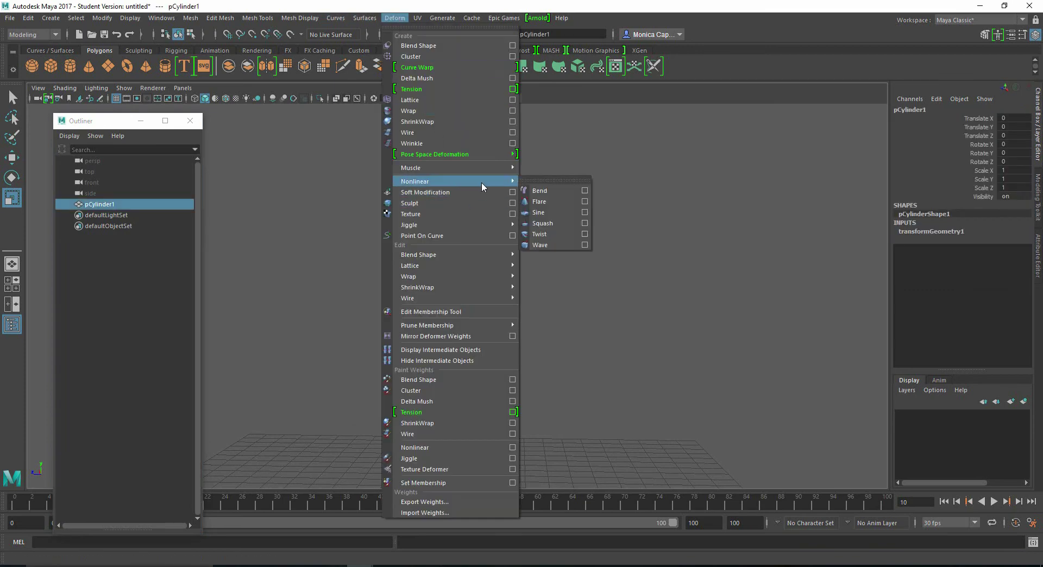
{"action": "left_click", "coordinate": [540, 245]}
Set wave1's Amplitude to 0.5 and Wavelength to 0.8 in the Channel Box
{"action": "left_click_drag", "start_coordinate": [723, 272], "coordinate": [685, 255], "text": "alt"}
{"action": "left_click", "coordinate": [911, 232]}
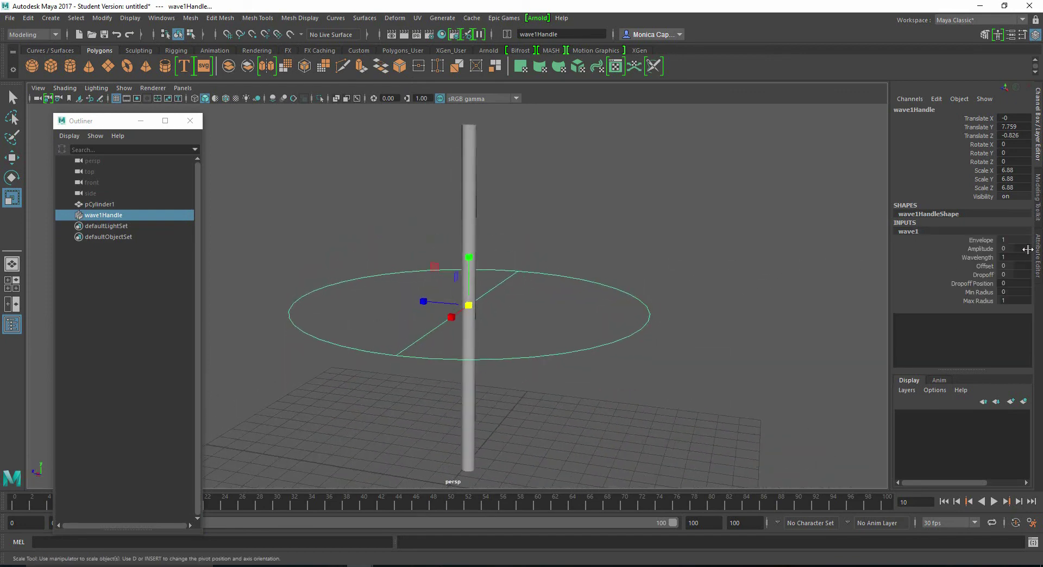
{"action": "left_click", "coordinate": [981, 248]}
{"action": "middle_click_drag", "start_coordinate": [587, 168], "coordinate": [676, 205]}
{"action": "left_click_drag", "start_coordinate": [675, 205], "coordinate": [544, 209], "text": "alt"}
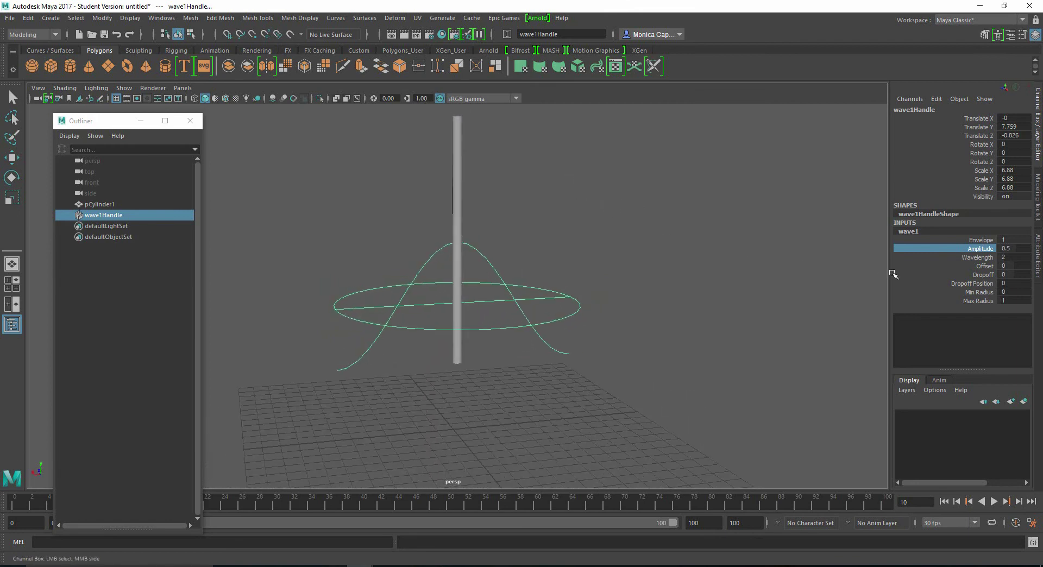
{"action": "left_click", "coordinate": [978, 257]}
{"action": "middle_click_drag", "start_coordinate": [694, 251], "coordinate": [582, 216]}
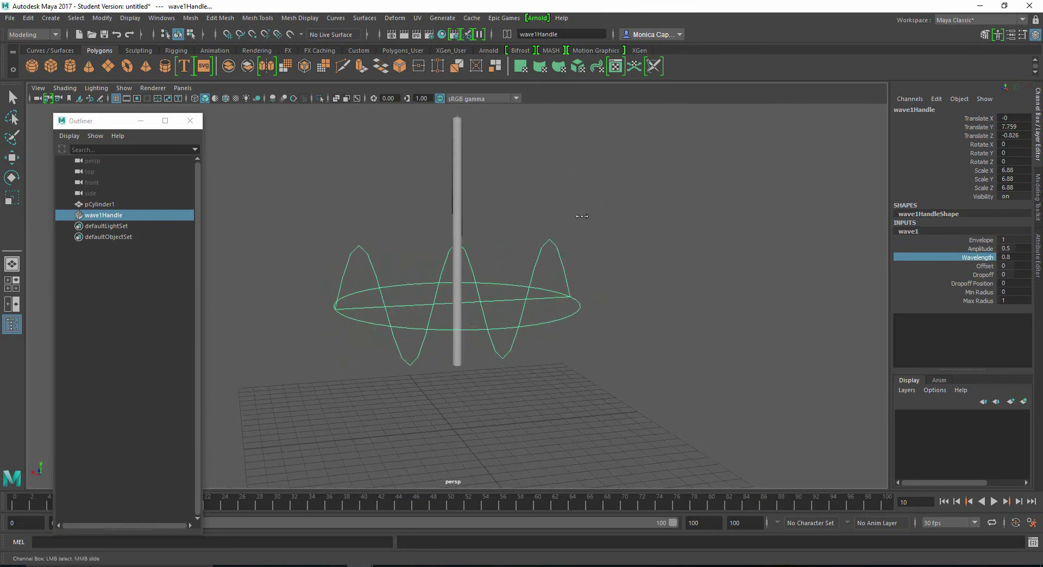
Try rotating the wave handle about Z, undo it, and reselect the cylinder
{"action": "left_click", "coordinate": [456, 211]}
{"action": "key", "text": "r"}
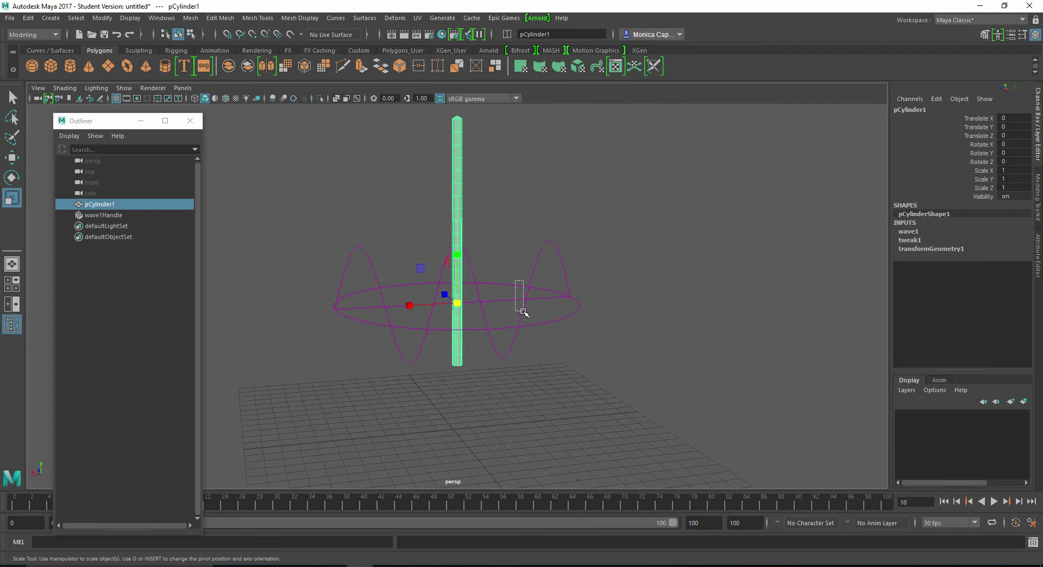
{"action": "left_click_drag", "start_coordinate": [523, 311], "coordinate": [524, 312]}
{"action": "key", "text": "e"}
{"action": "left_click_drag", "start_coordinate": [432, 267], "coordinate": [532, 261]}
{"action": "key", "text": "ctrl+z"}
{"action": "left_click", "coordinate": [456, 211]}
Set wave1's Offset to 1.2 in the Channel Box
{"action": "left_click", "coordinate": [909, 231]}
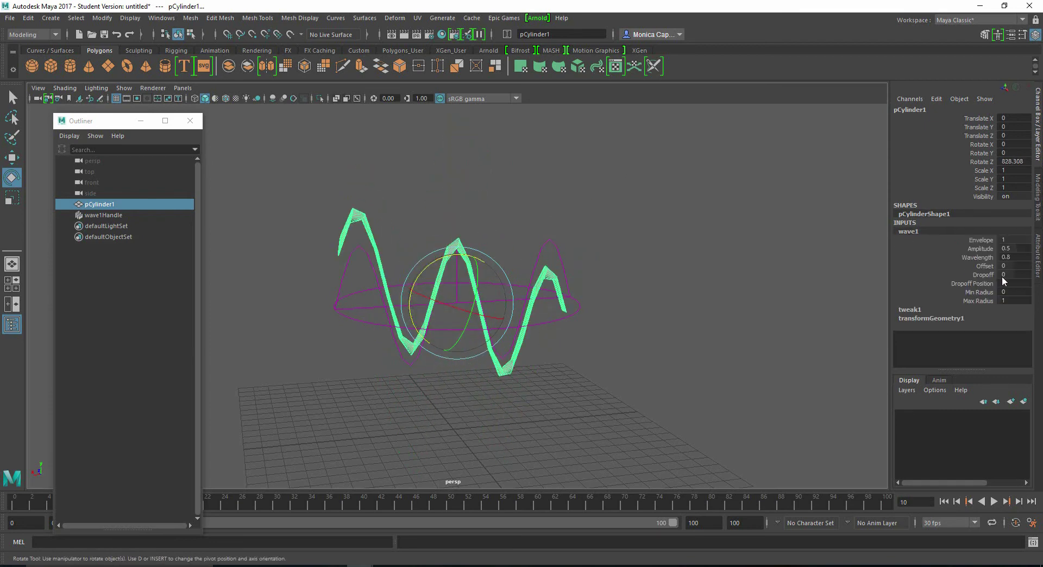
{"action": "left_click", "coordinate": [985, 266]}
{"action": "middle_click_drag", "start_coordinate": [624, 214], "coordinate": [883, 260]}
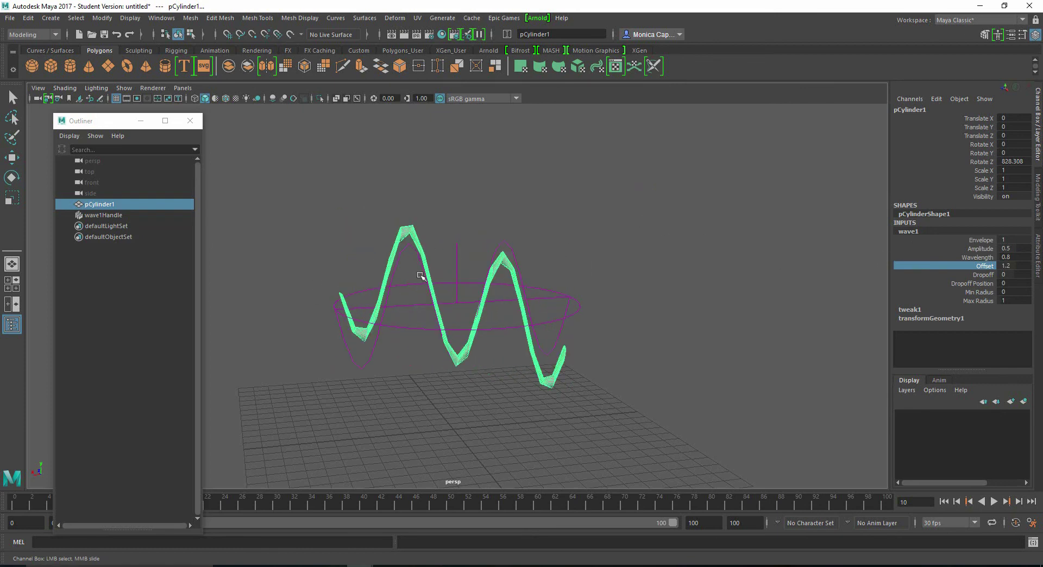
Set the wave's Dropoff to -1 and try adjusting Dropoff Position
{"action": "left_click", "coordinate": [985, 274]}
{"action": "mouse_move", "coordinate": [675, 234]}
{"action": "middle_mouse_down"}
{"action": "mouse_move", "coordinate": [670, 223]}
{"action": "mouse_move", "coordinate": [681, 222]}
{"action": "middle_mouse_up"}
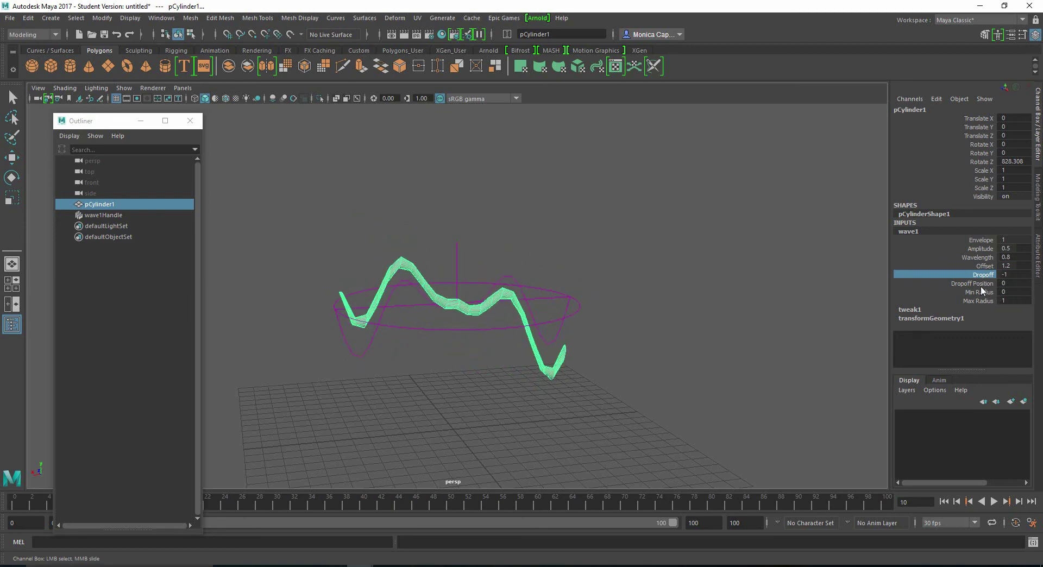
{"action": "left_click", "coordinate": [973, 284]}
{"action": "middle_click_drag", "start_coordinate": [668, 261], "coordinate": [617, 235]}
{"action": "left_click", "coordinate": [980, 292]}
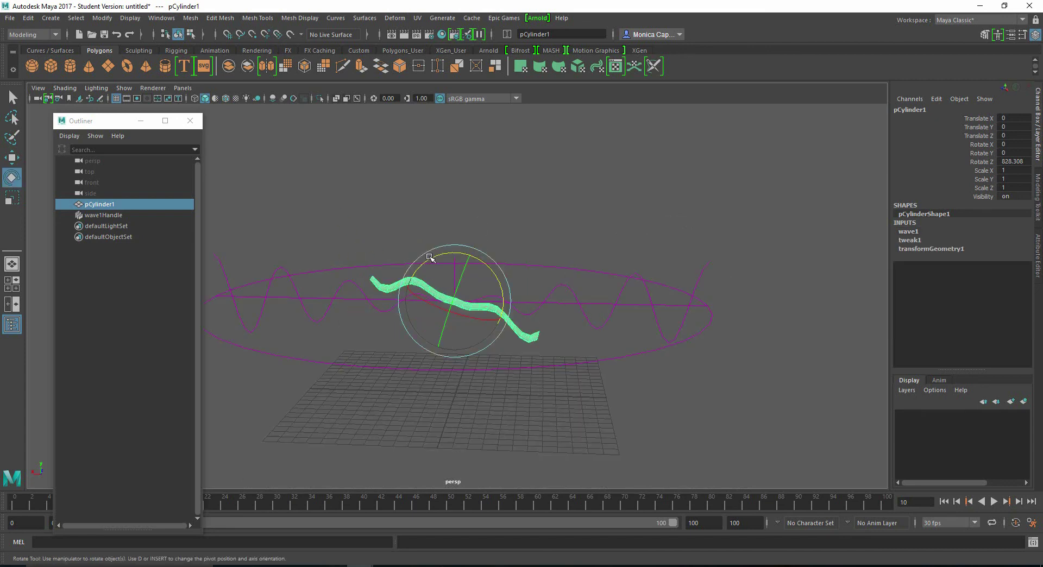
Rotate the cylinder on Z to 1532.685 so it lies level, rippling evenly
{"action": "left_click_drag", "start_coordinate": [450, 256], "coordinate": [452, 305]}
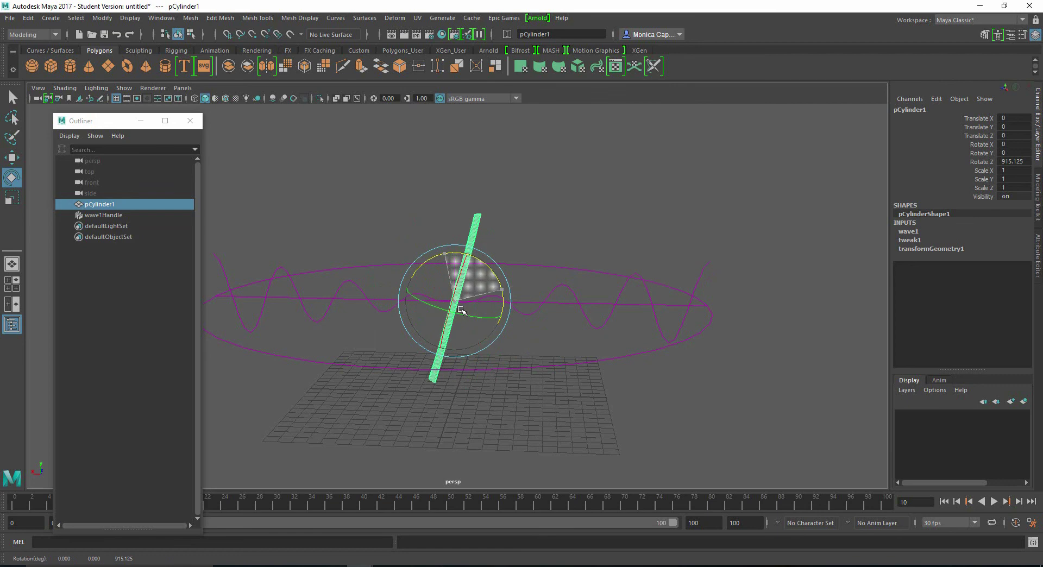
{"action": "mouse_move", "coordinate": [461, 310]}
{"action": "left_mouse_down"}
{"action": "mouse_move", "coordinate": [516, 255]}
{"action": "mouse_move", "coordinate": [456, 330]}
{"action": "left_mouse_up"}
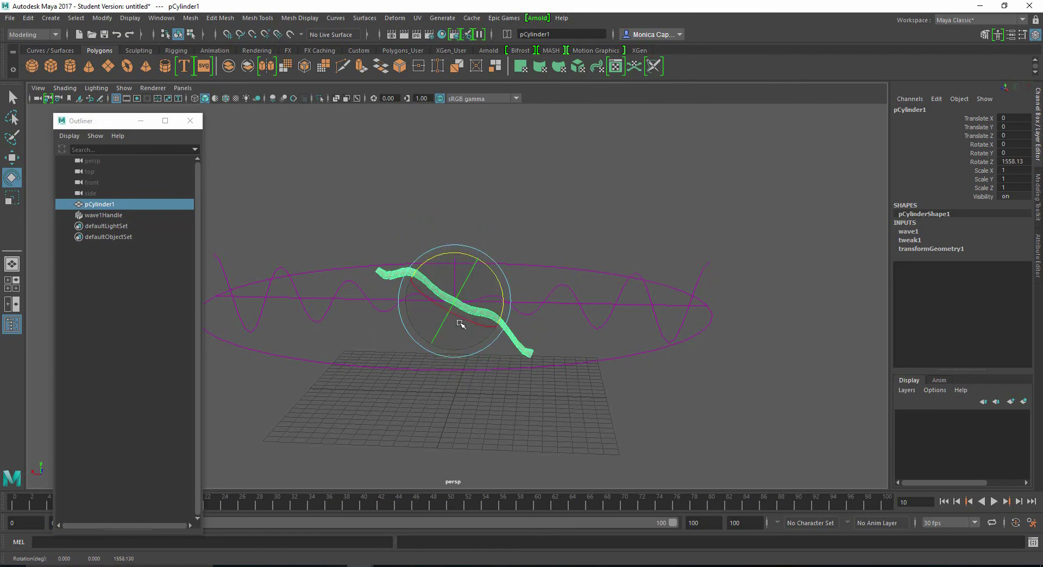
{"action": "left_click_drag", "start_coordinate": [475, 259], "coordinate": [447, 221]}
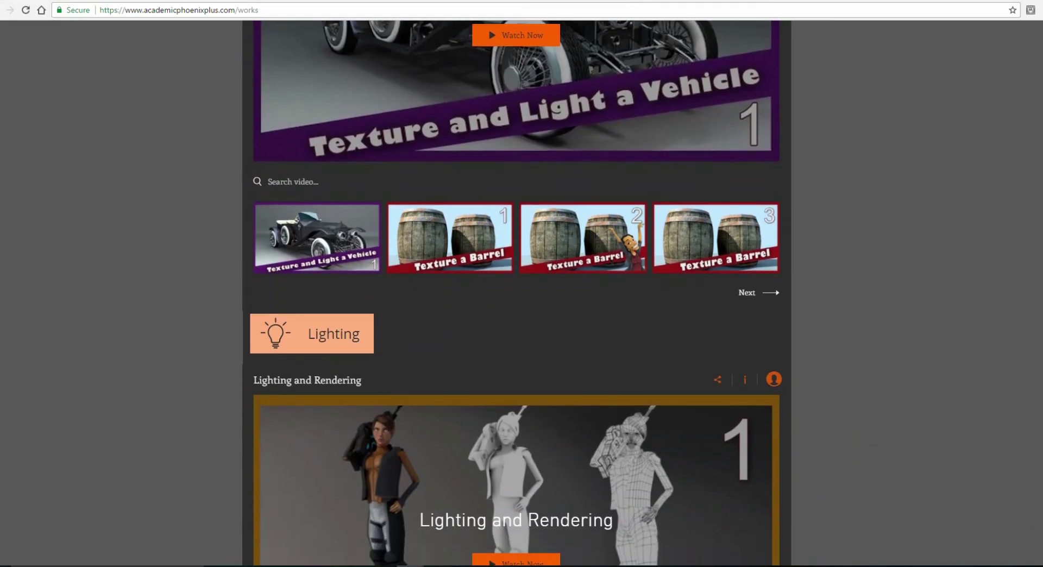
Go to the Free Downloads page listing items like 3D Model: Hand and 3D Model: Barrel
{"action": "scroll", "coordinate": [861, 71], "scroll_direction": "up", "scroll_amount": 6}
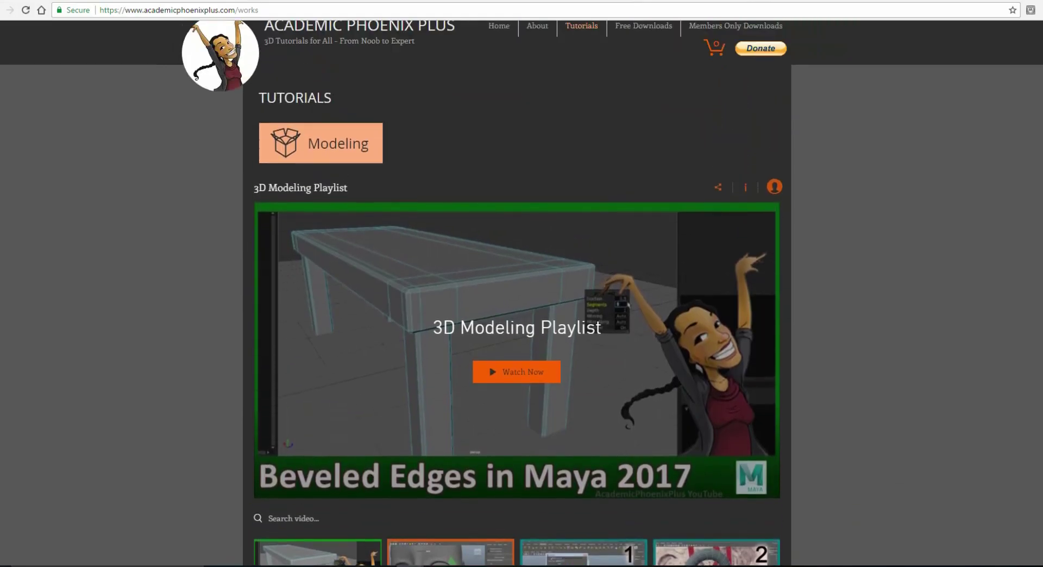
{"action": "left_click", "coordinate": [654, 59]}
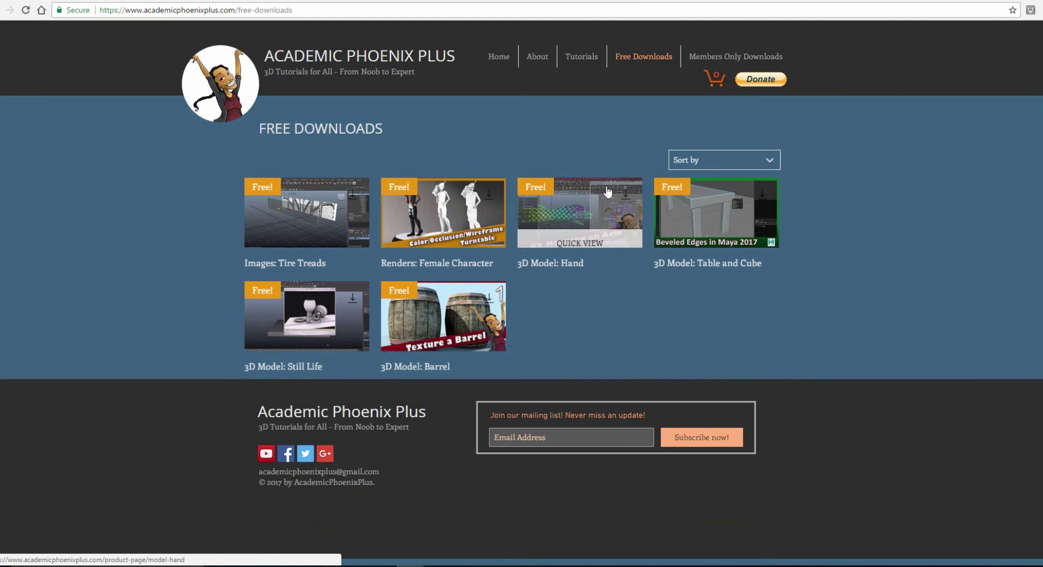